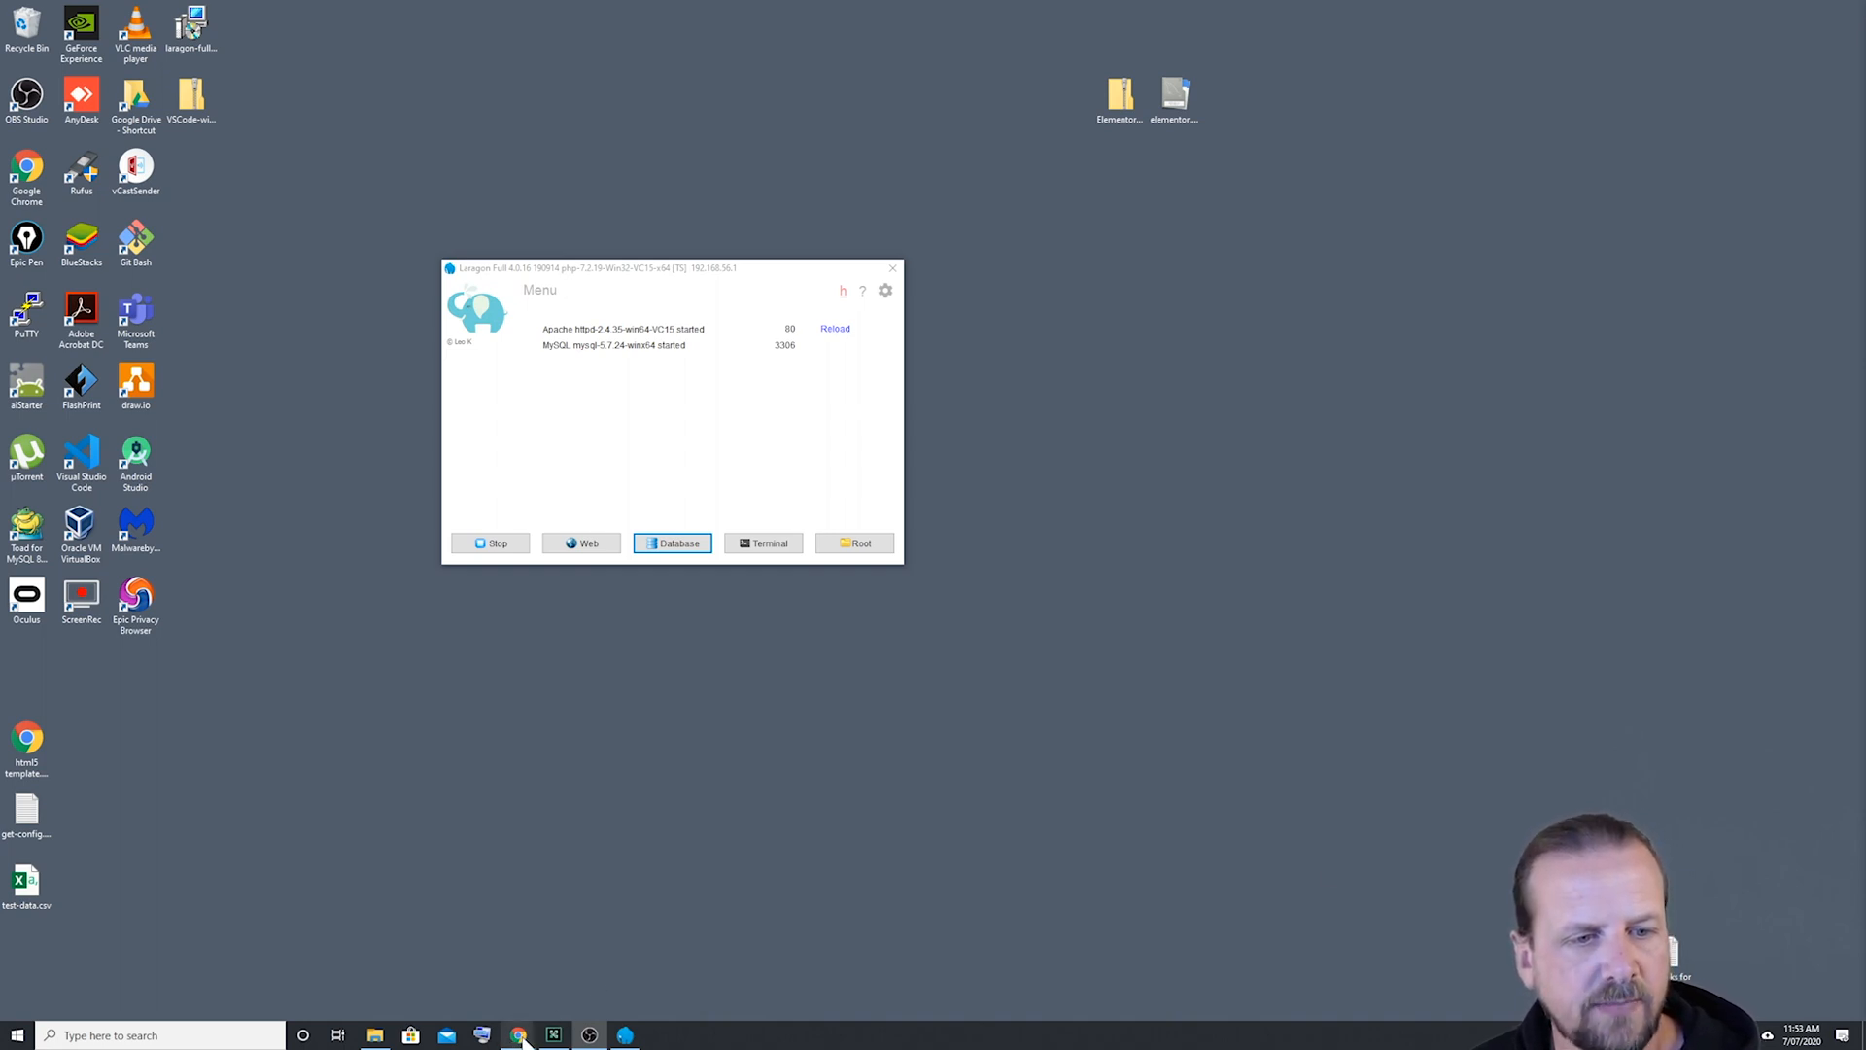
Switch to Chrome and log in to cPanel with the account username and password.
mouse_move(521, 1038)
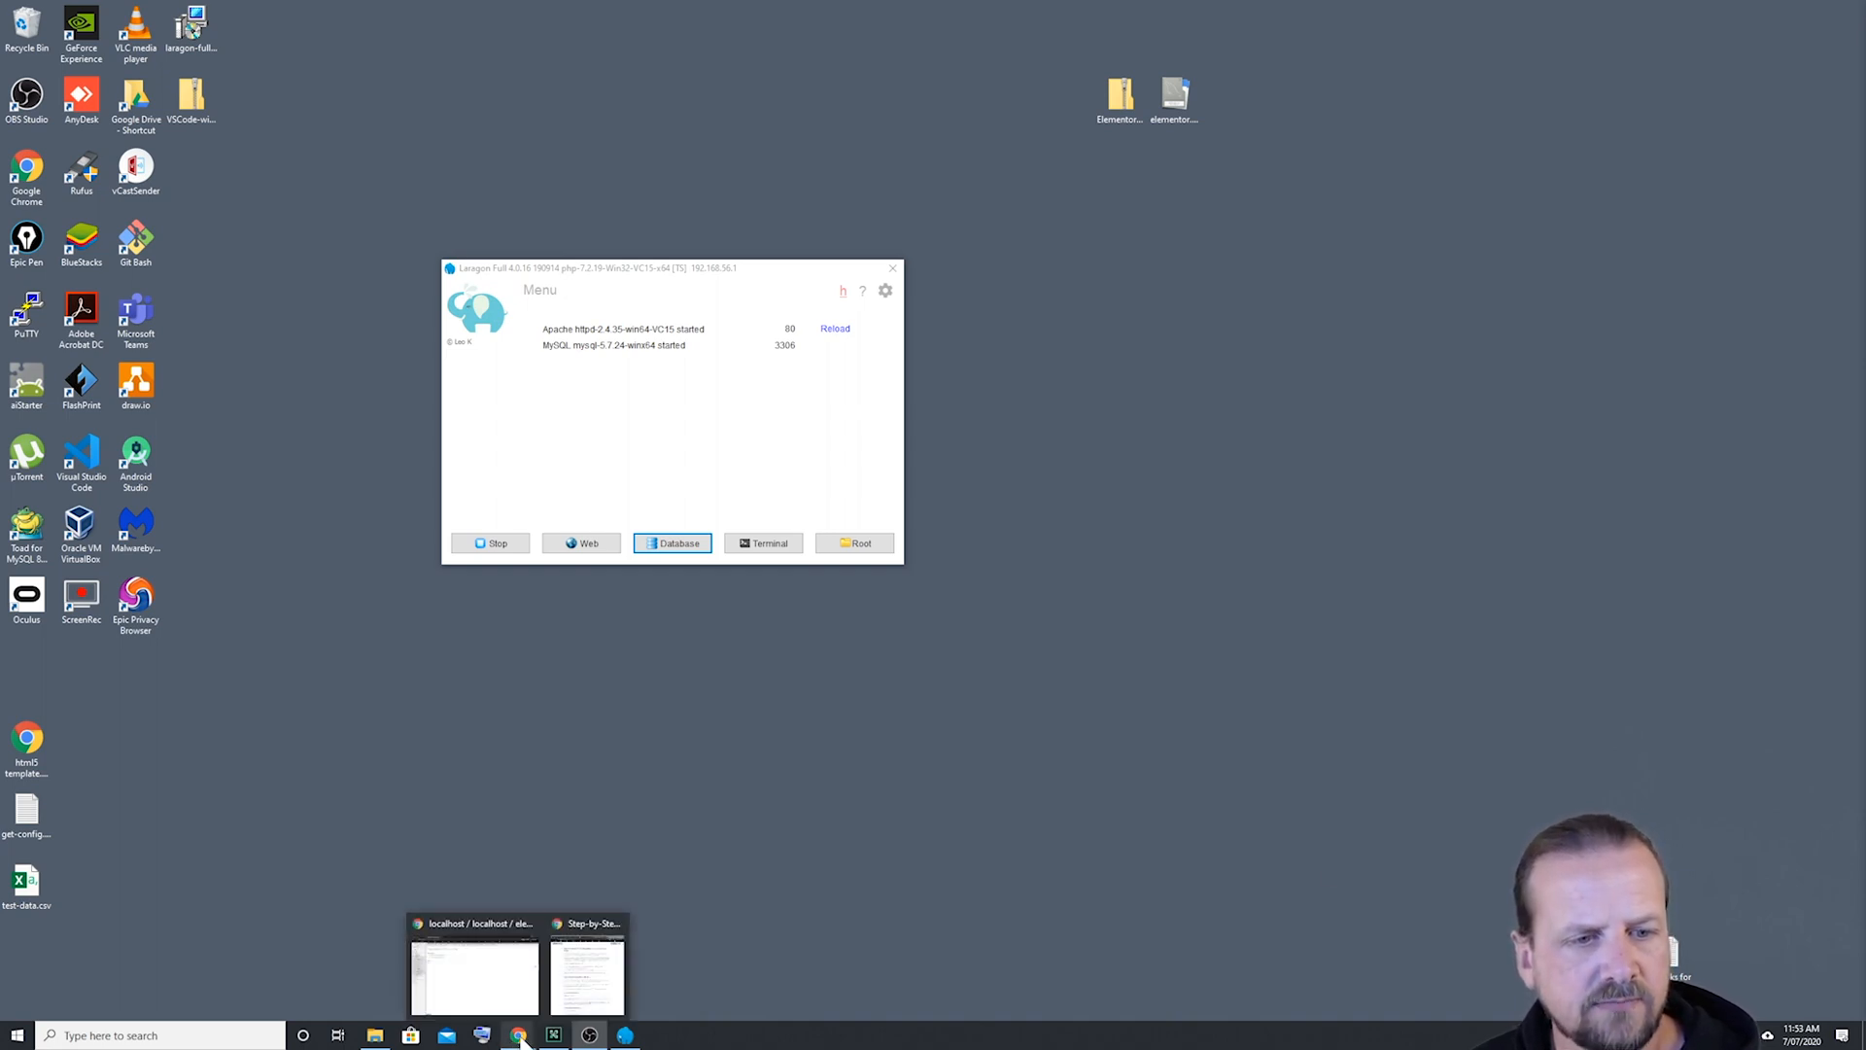
click(515, 982)
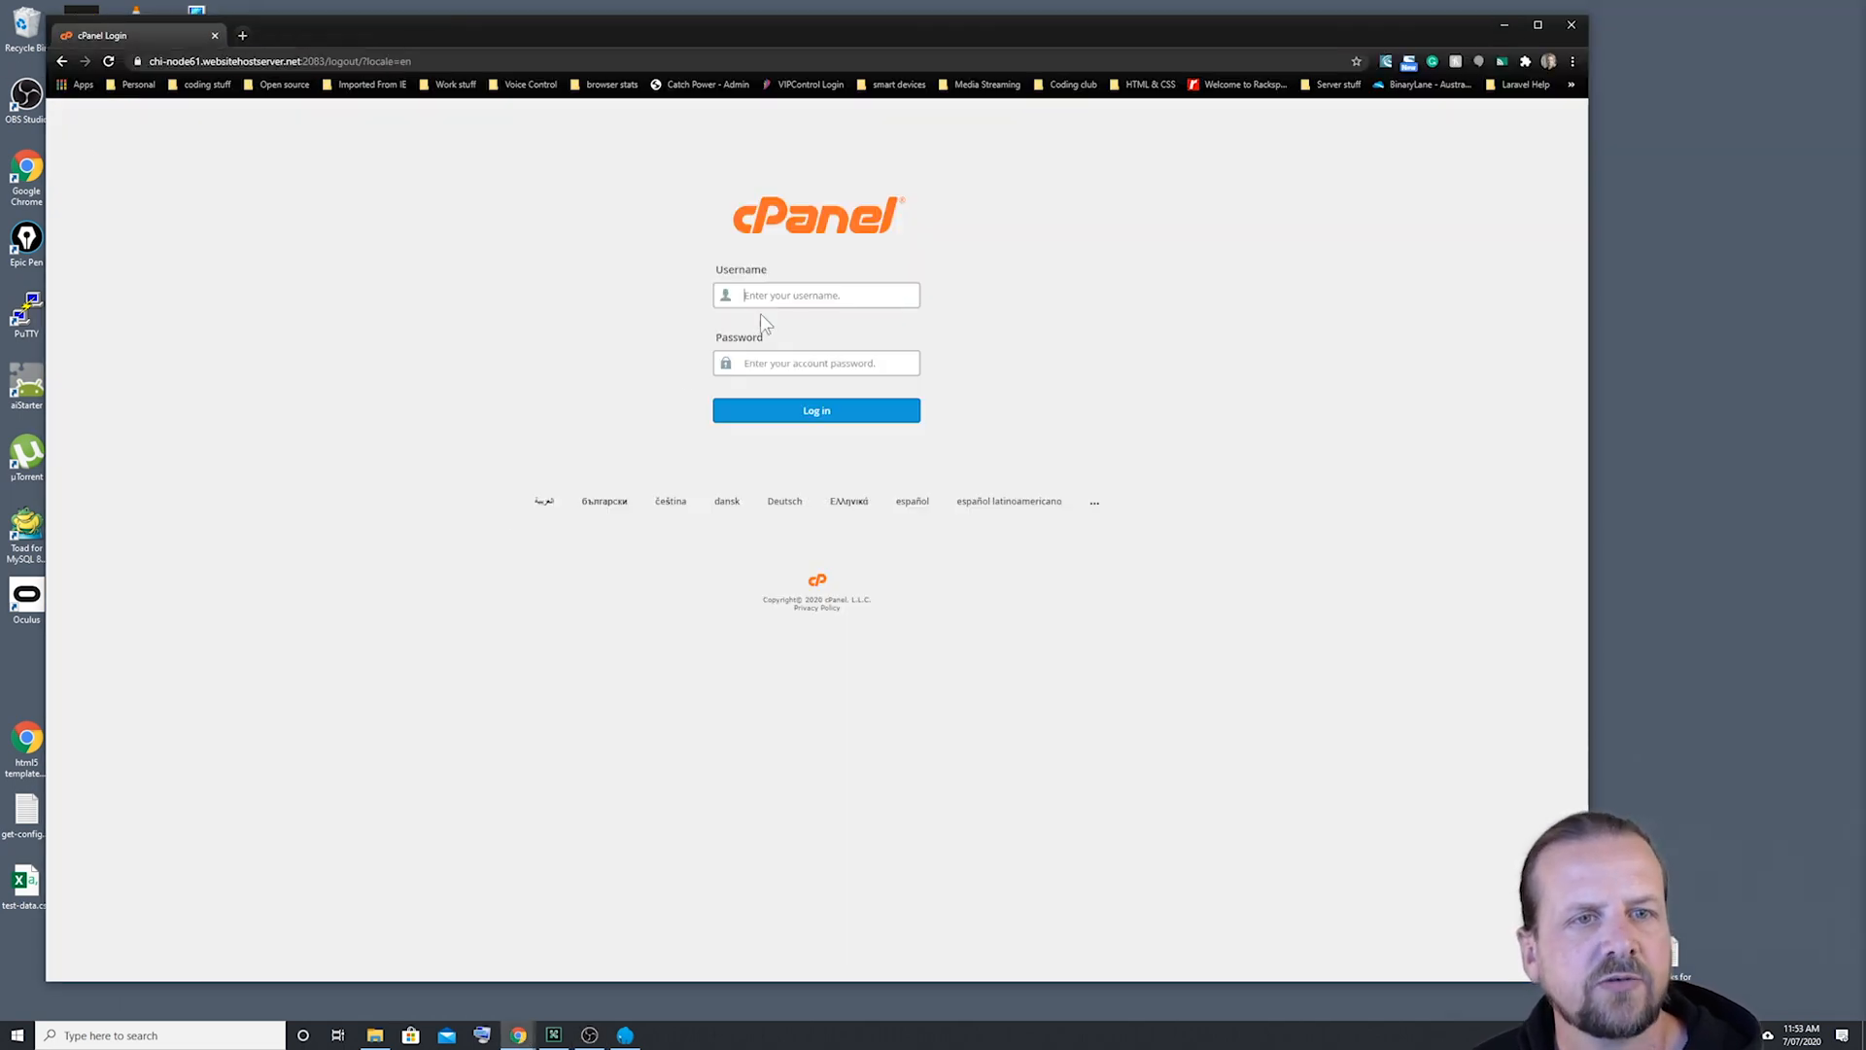
text(williams)
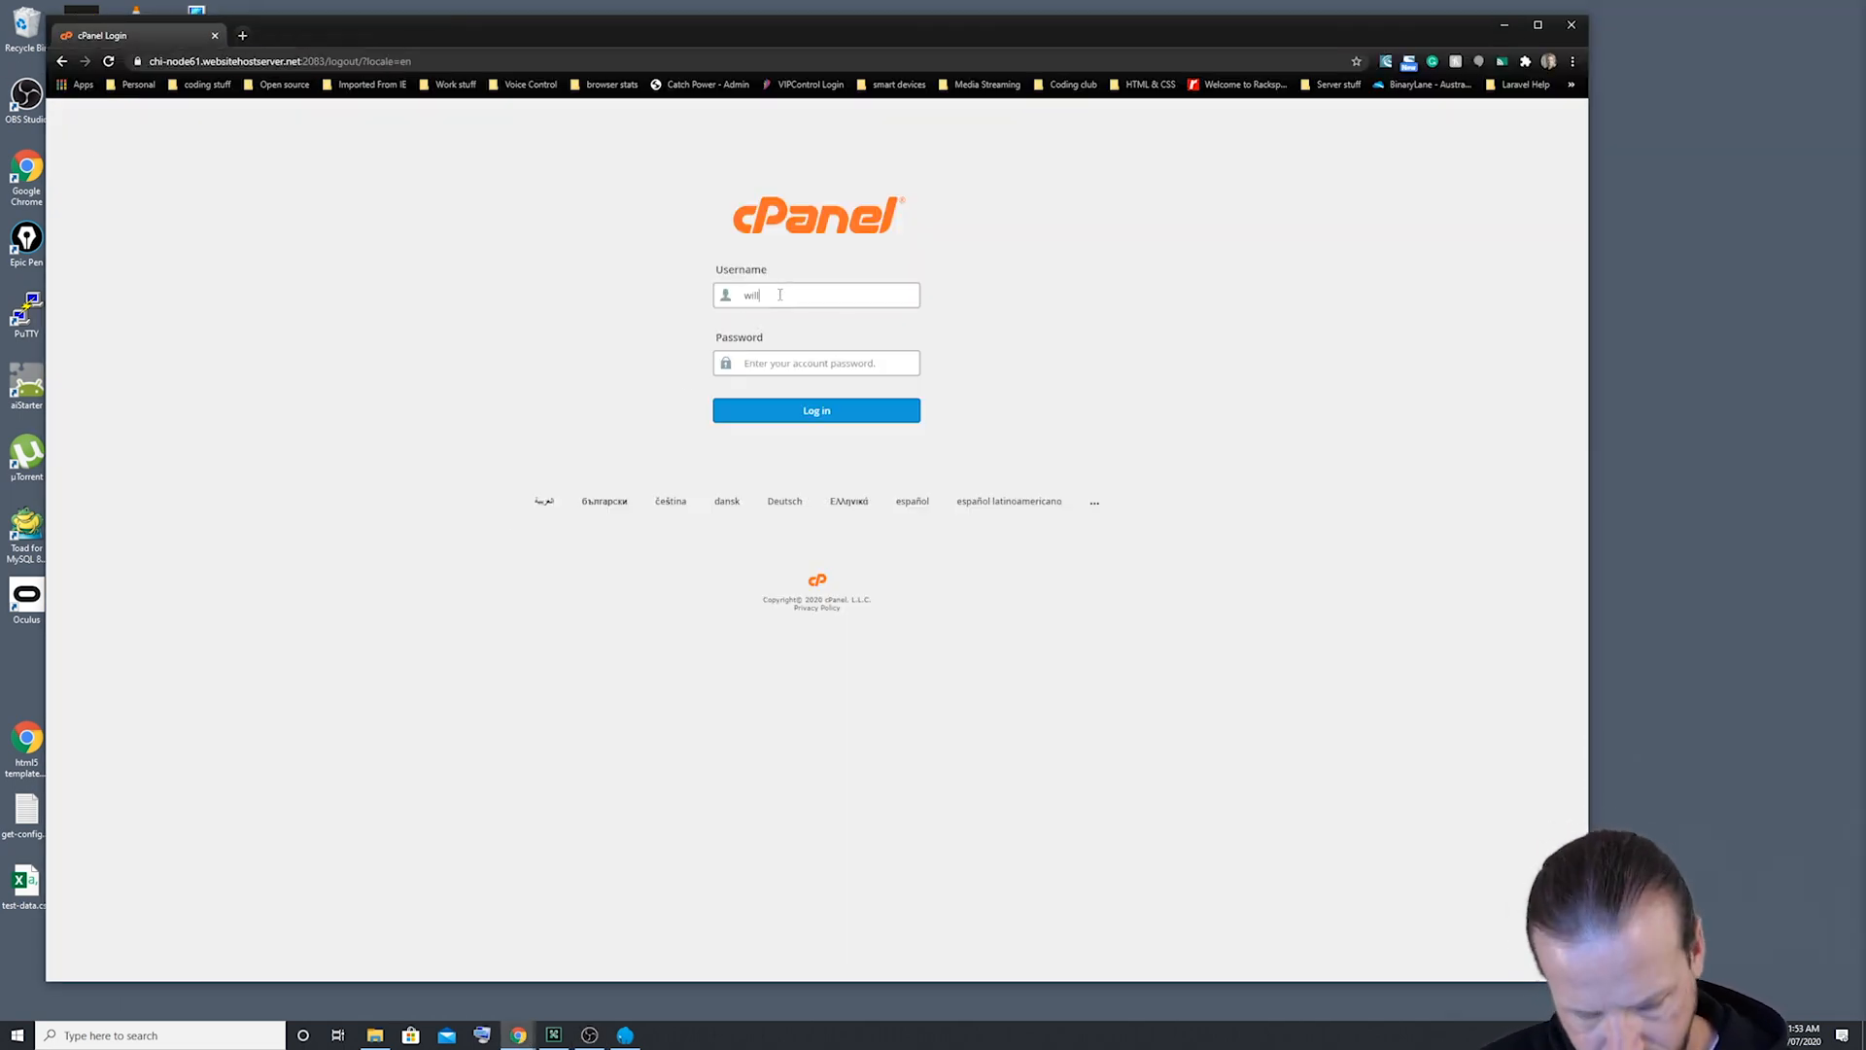
key(Tab)
text(••••••)
key(Return)
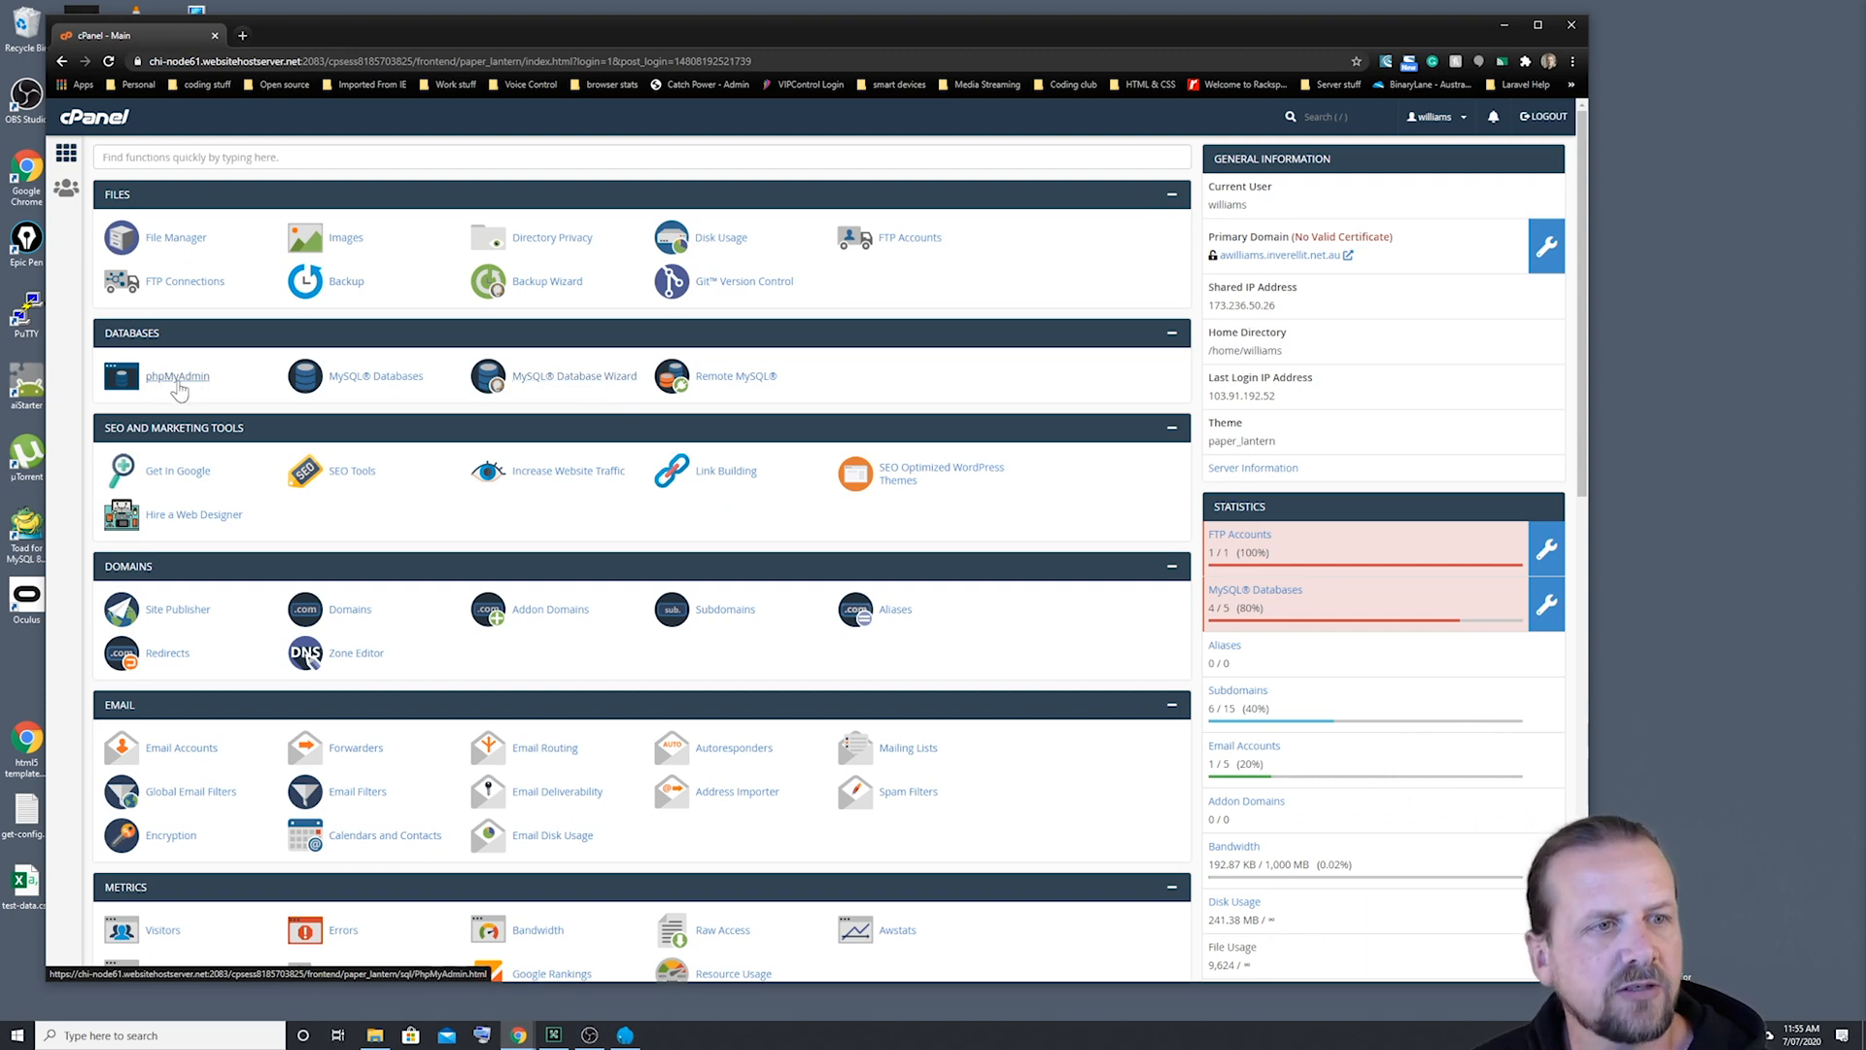
Create a new MySQL database named elementor after the account prefix and return to the database overview.
click(356, 383)
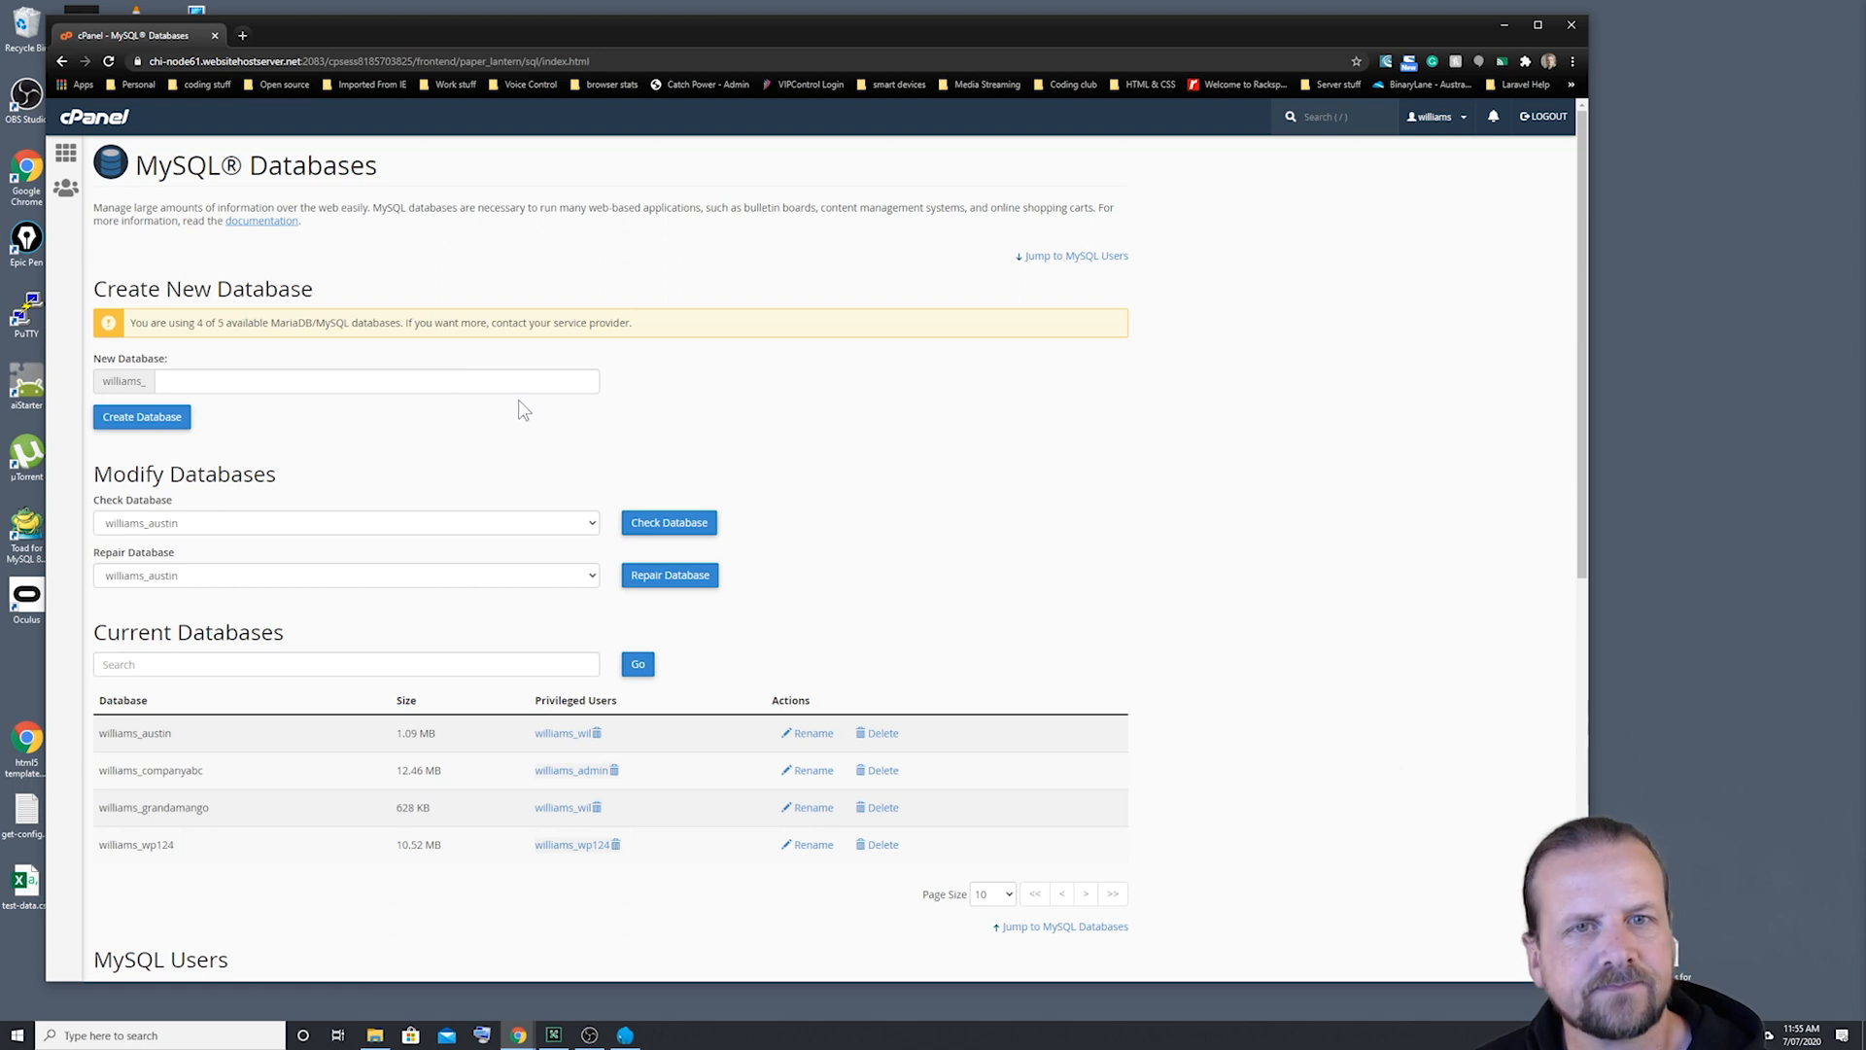
click(222, 381)
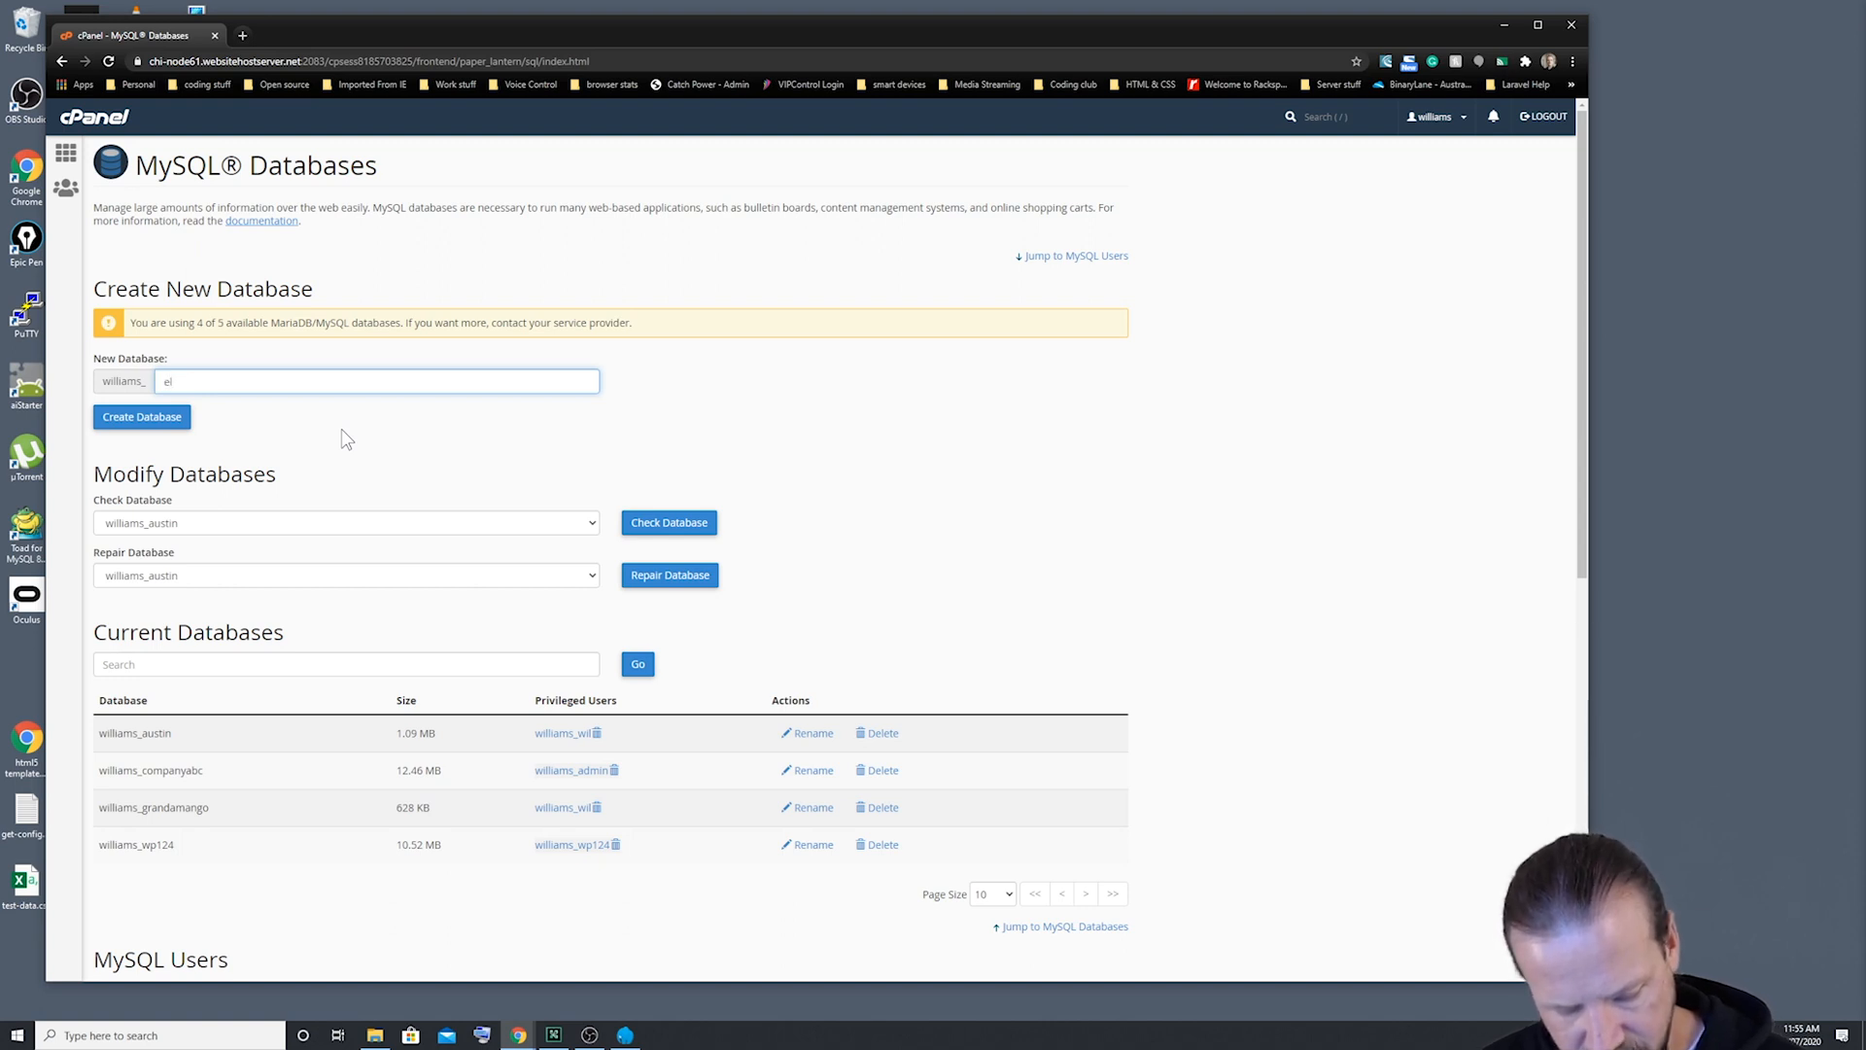
text(emen)
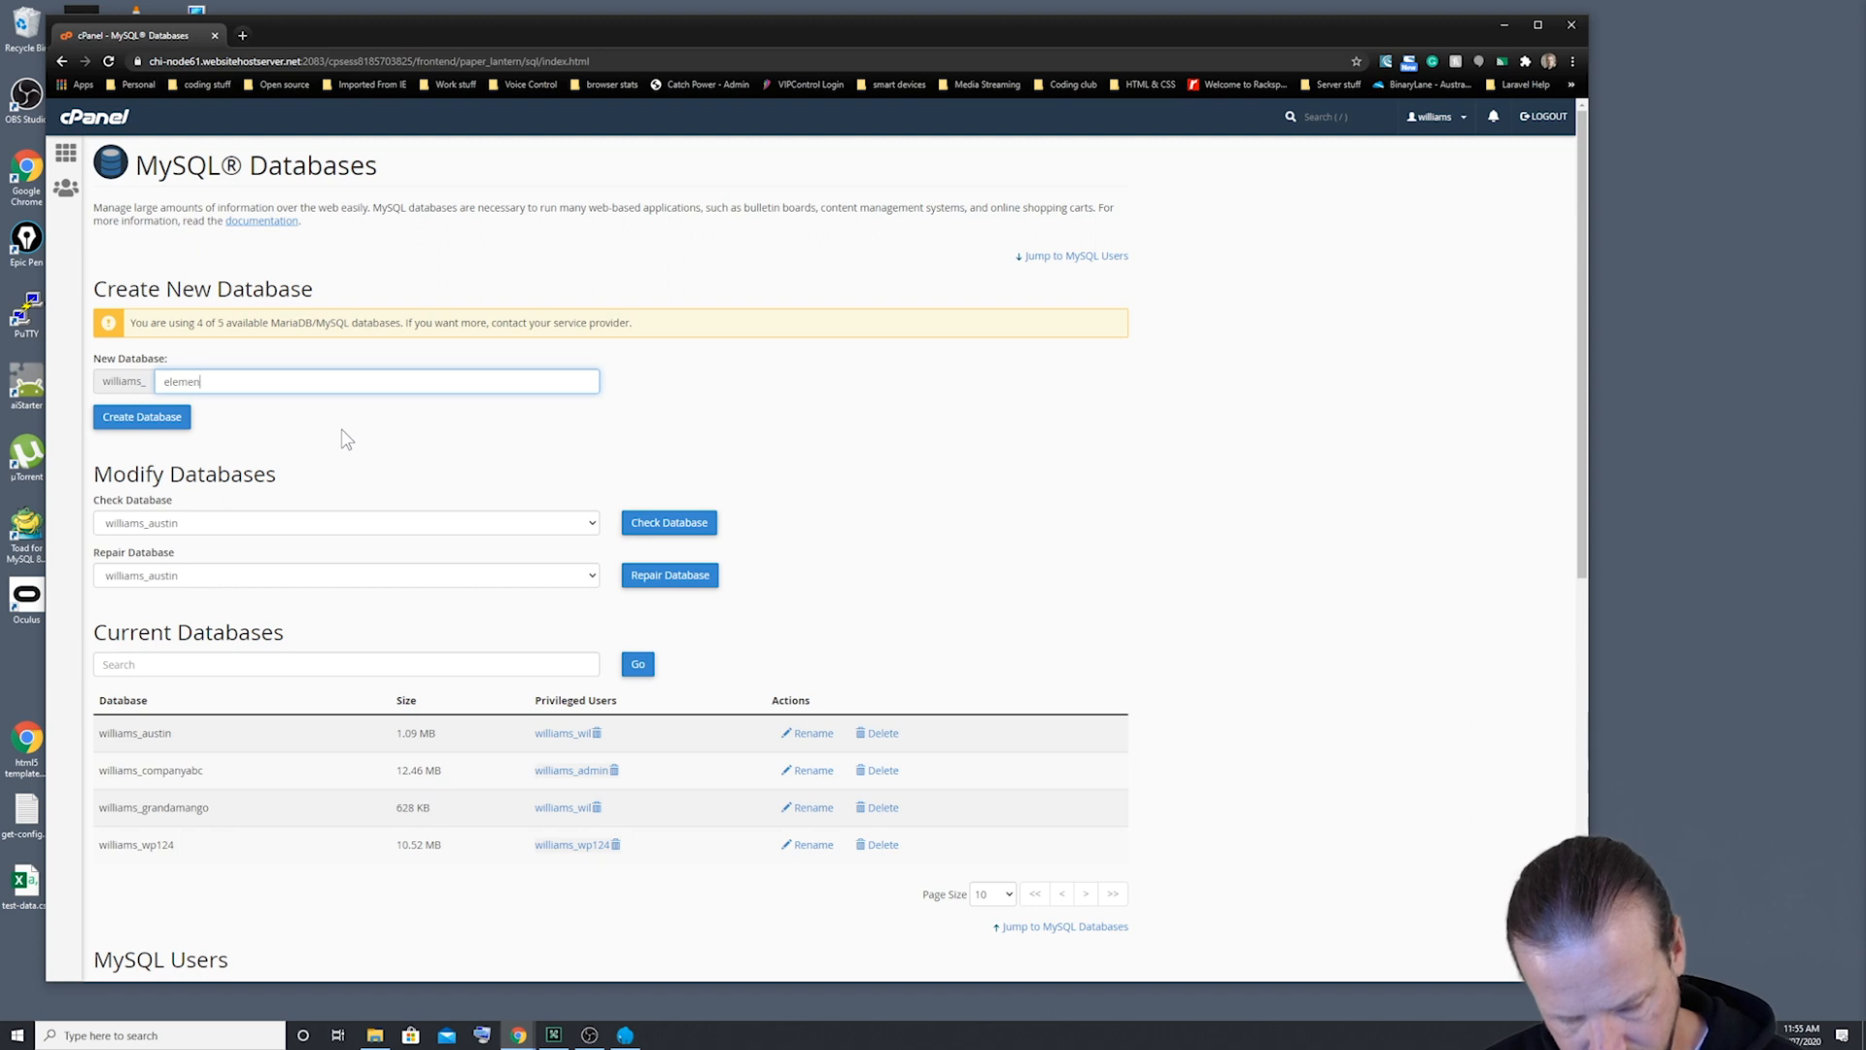
text(tor)
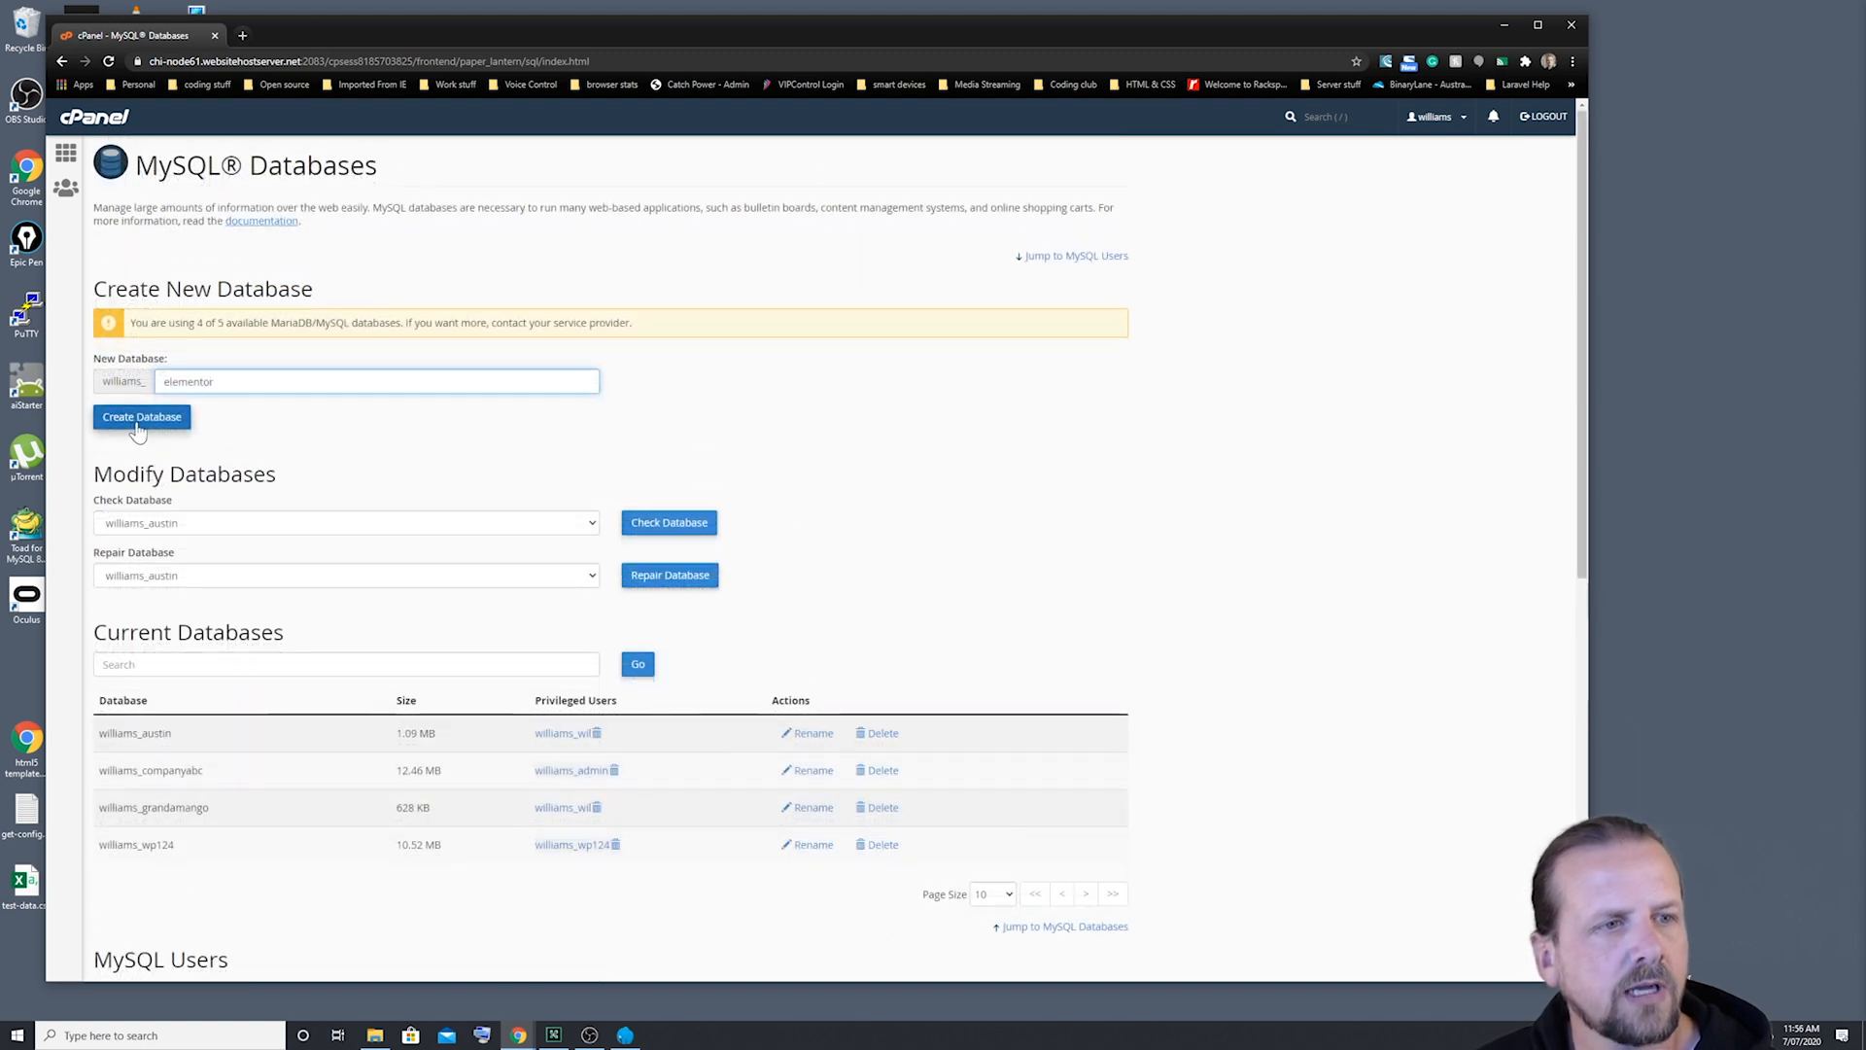
click(138, 418)
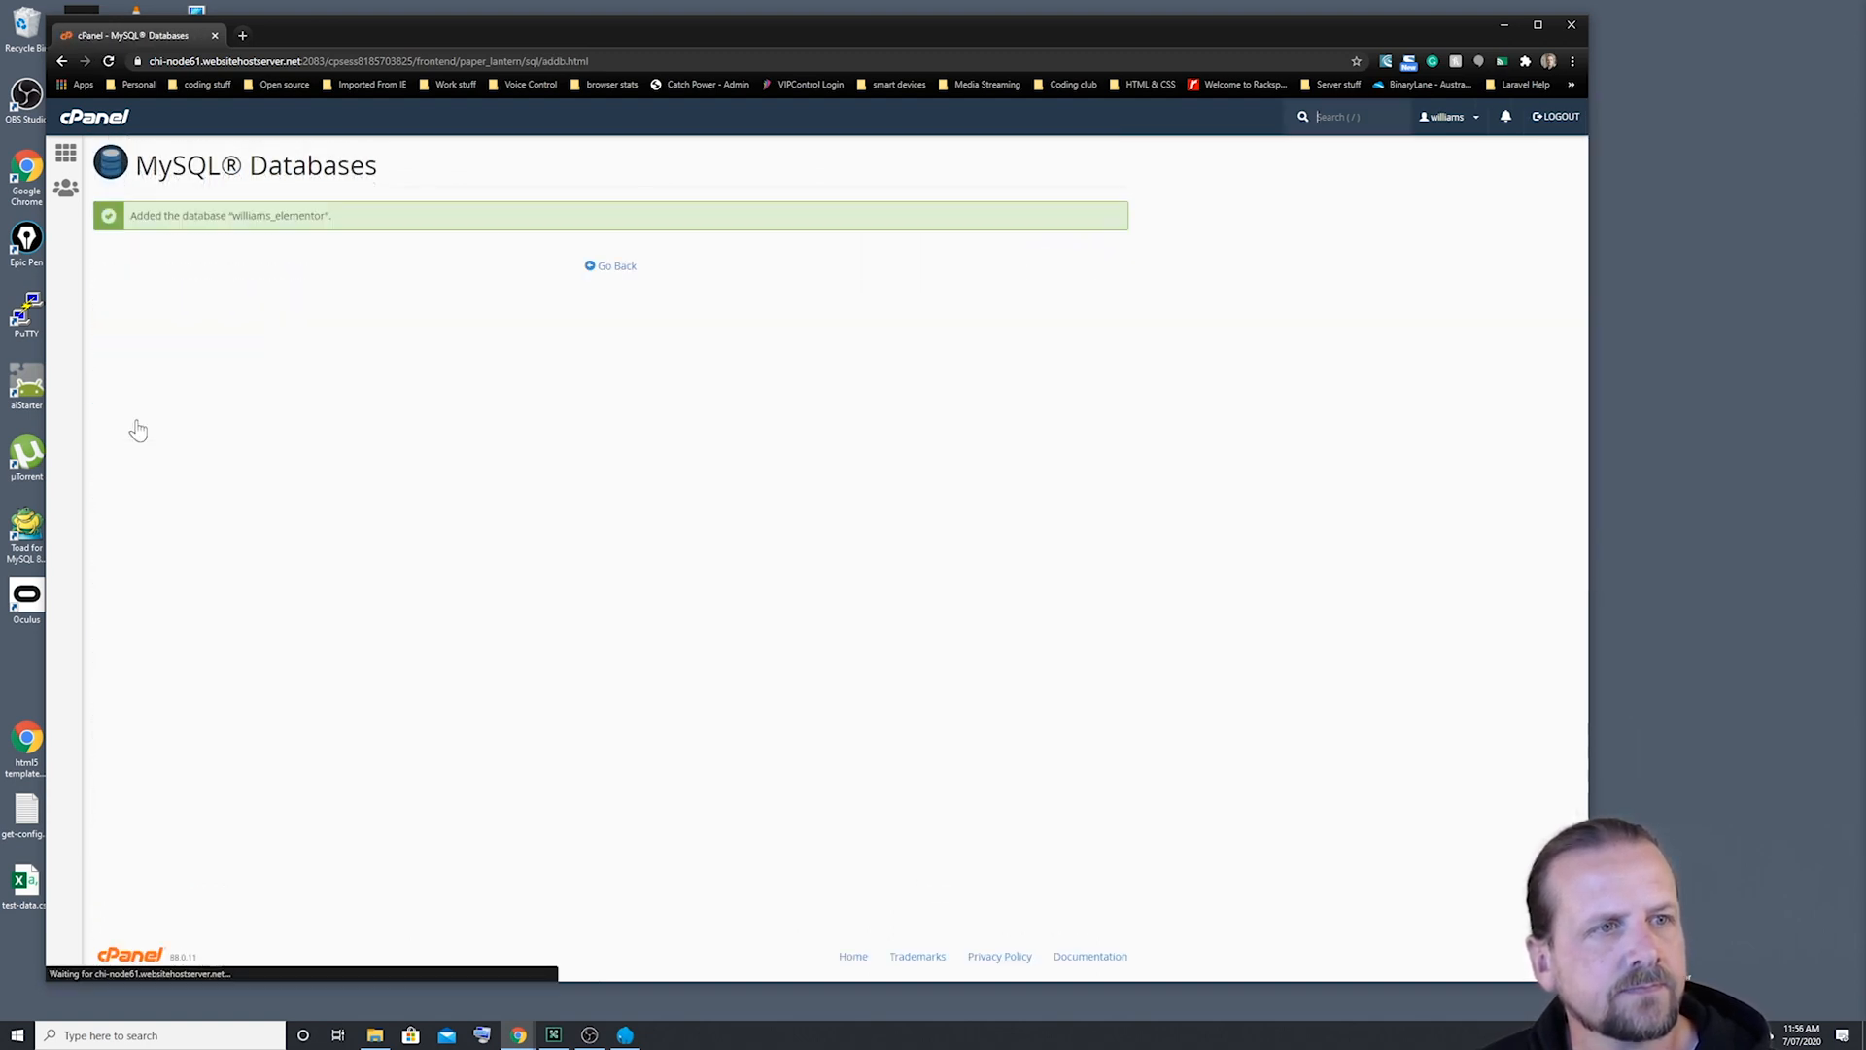
click(619, 277)
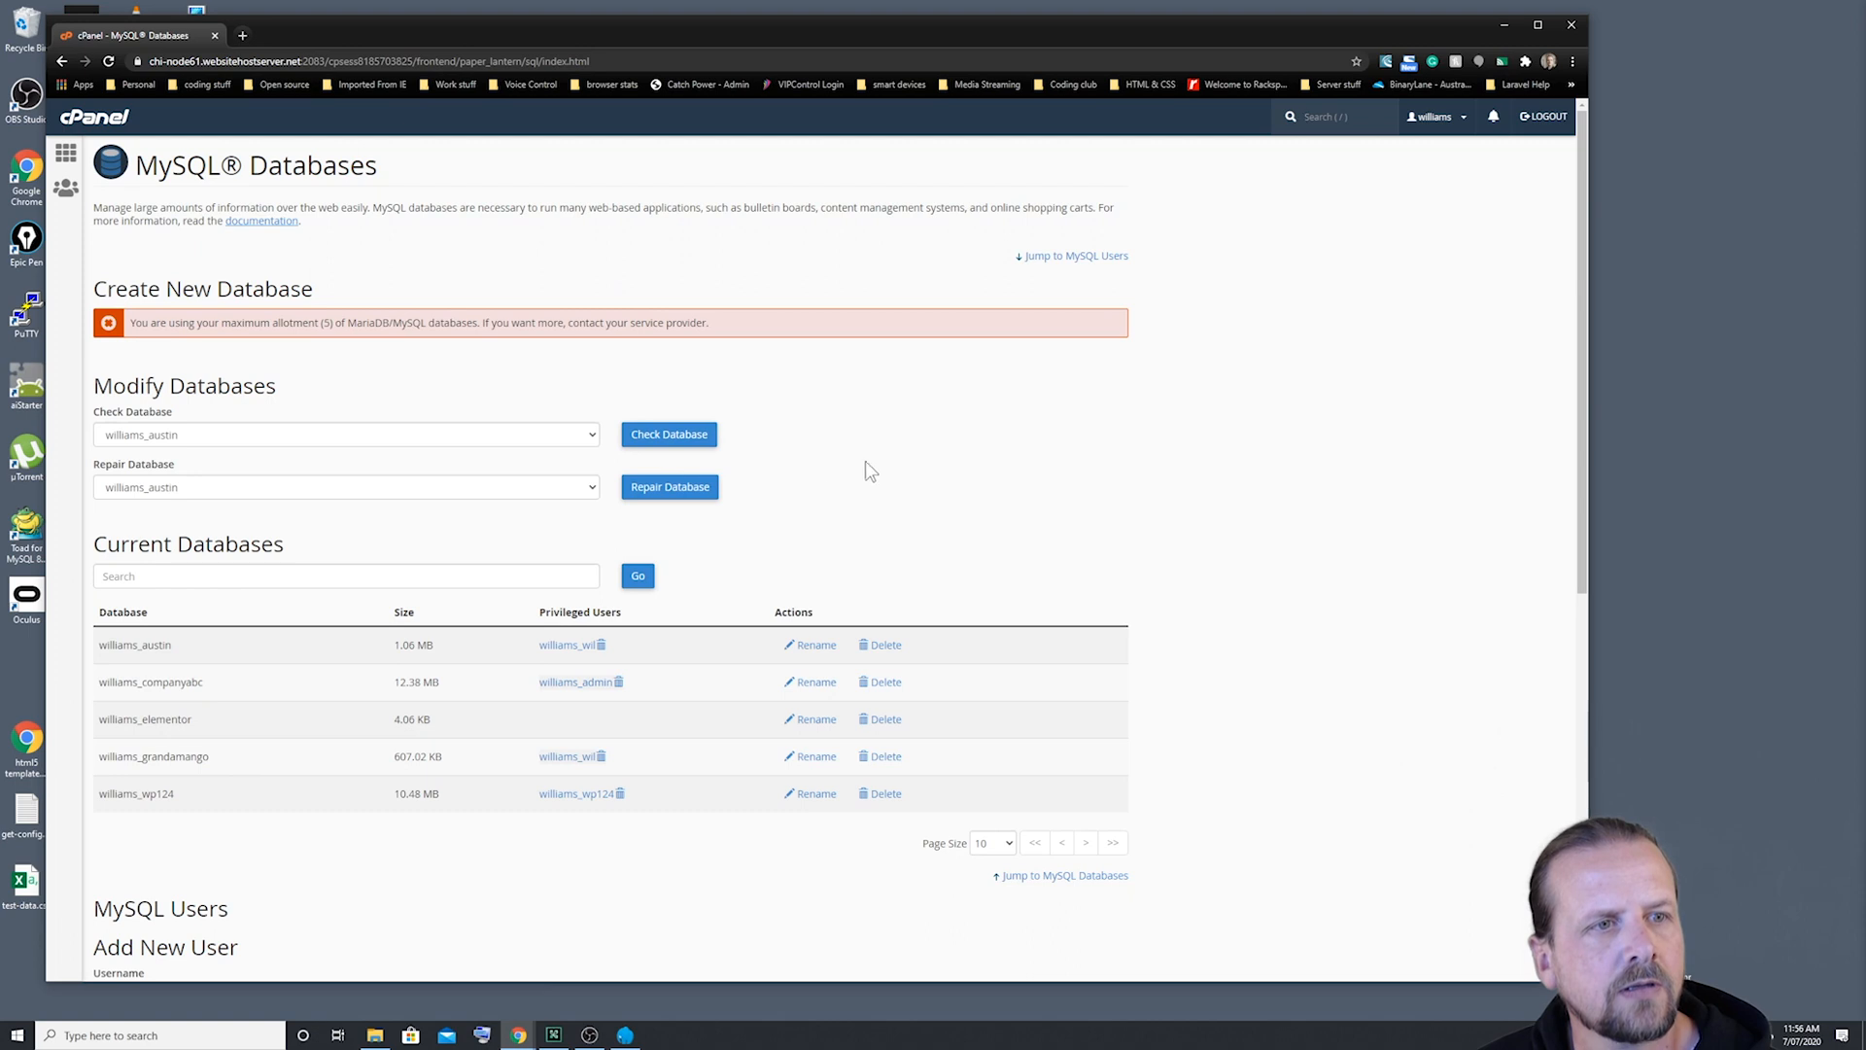
Enter elementor as the username for a new MySQL user.
scroll(1035, 474, down, 1)
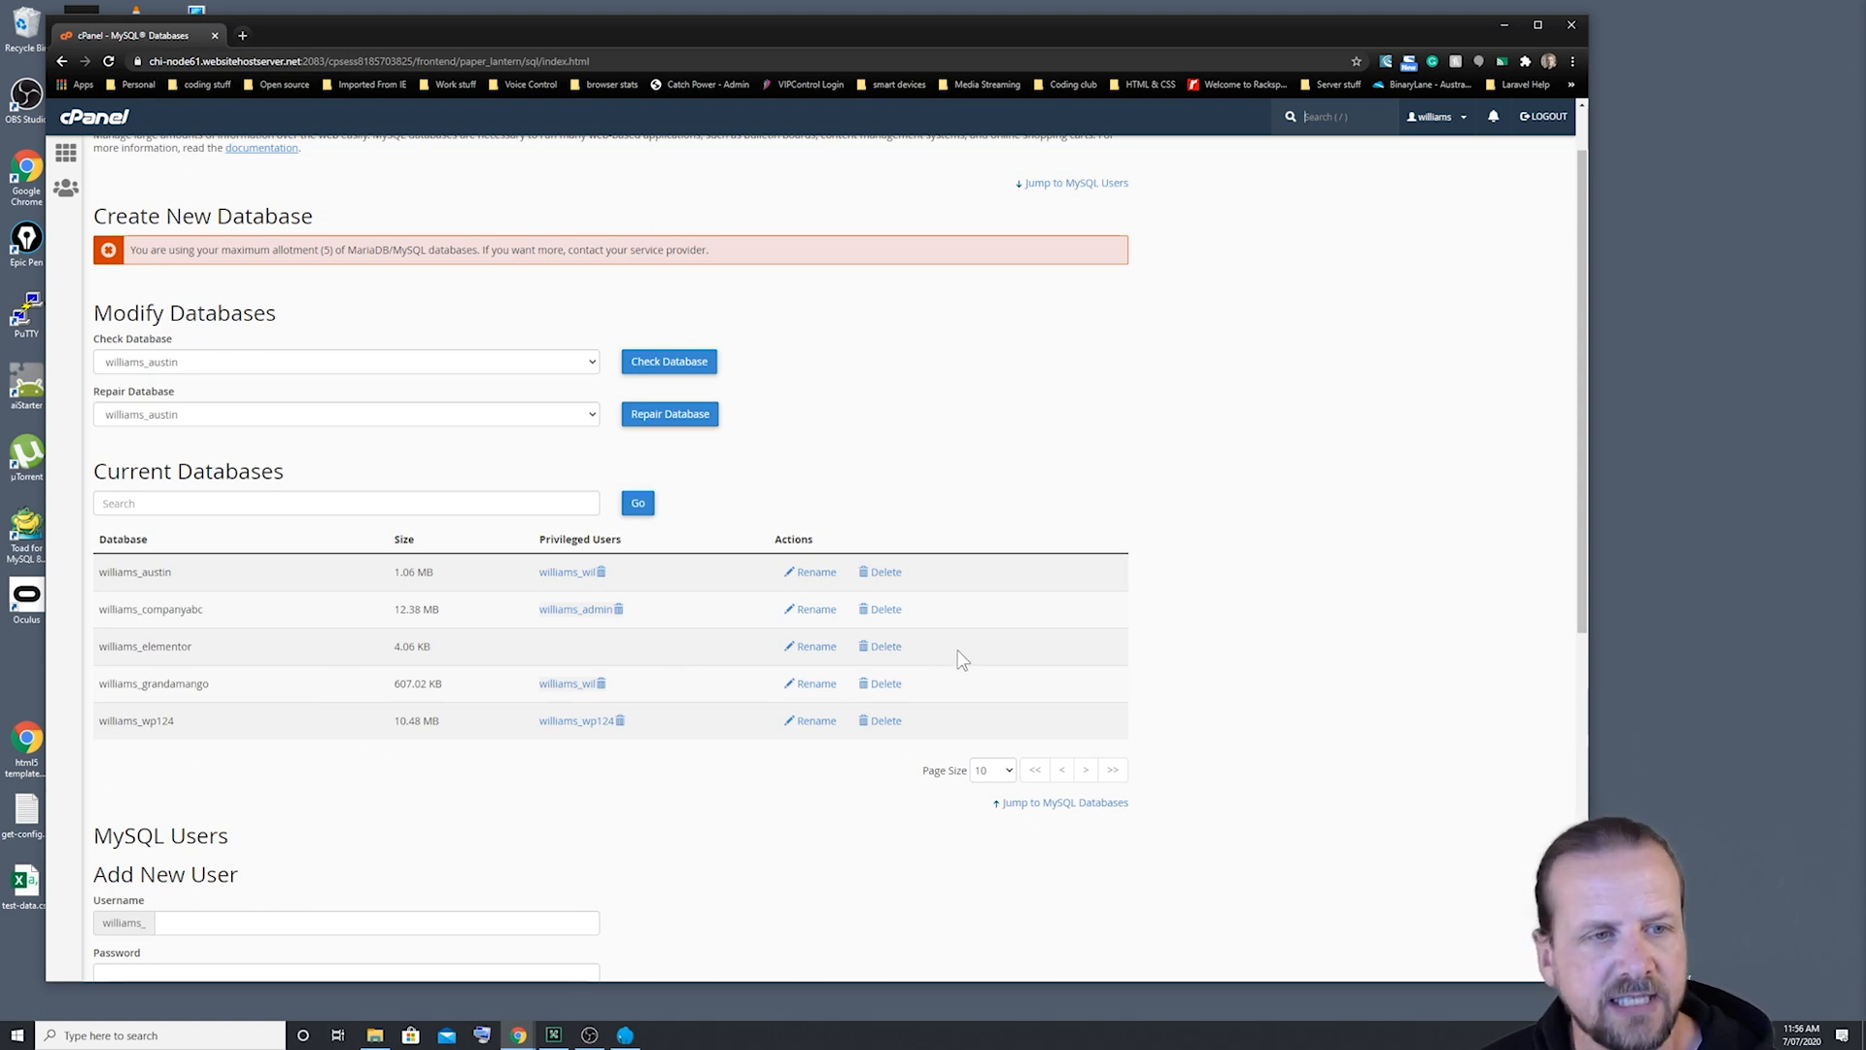
scroll(961, 659, down, 3)
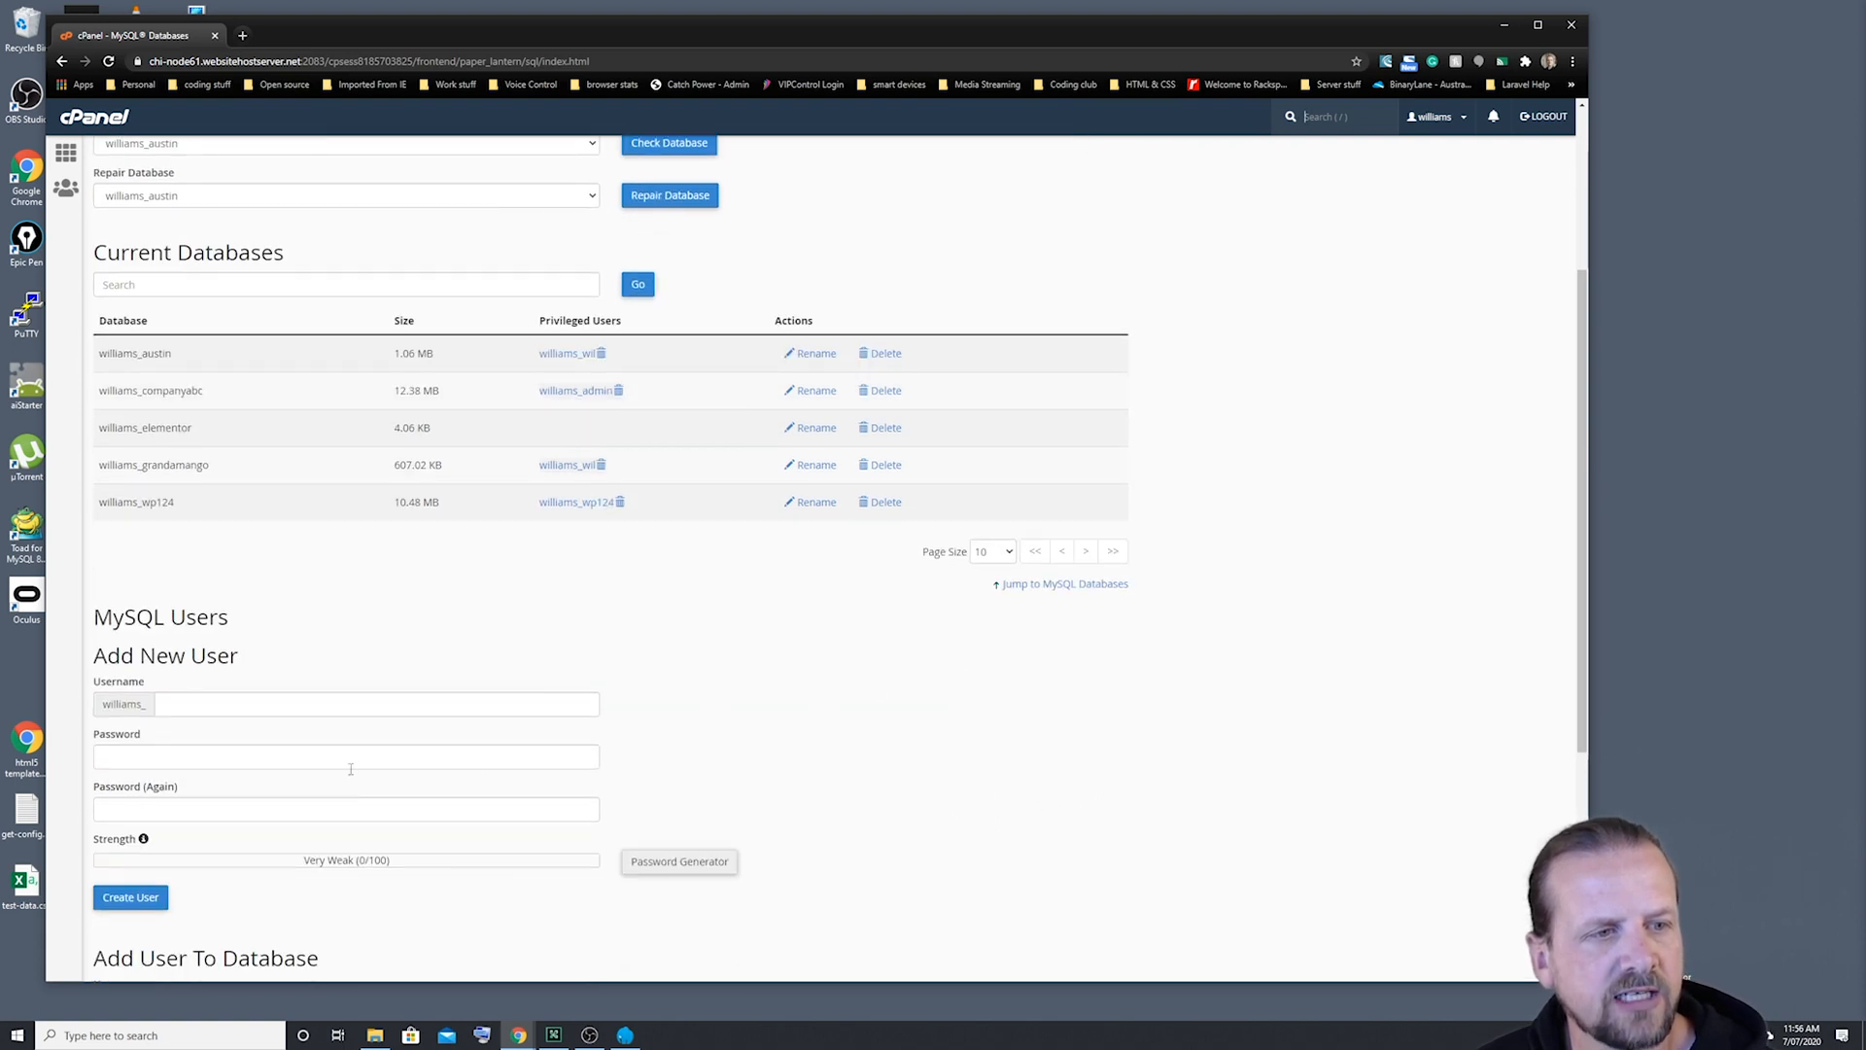
click(194, 702)
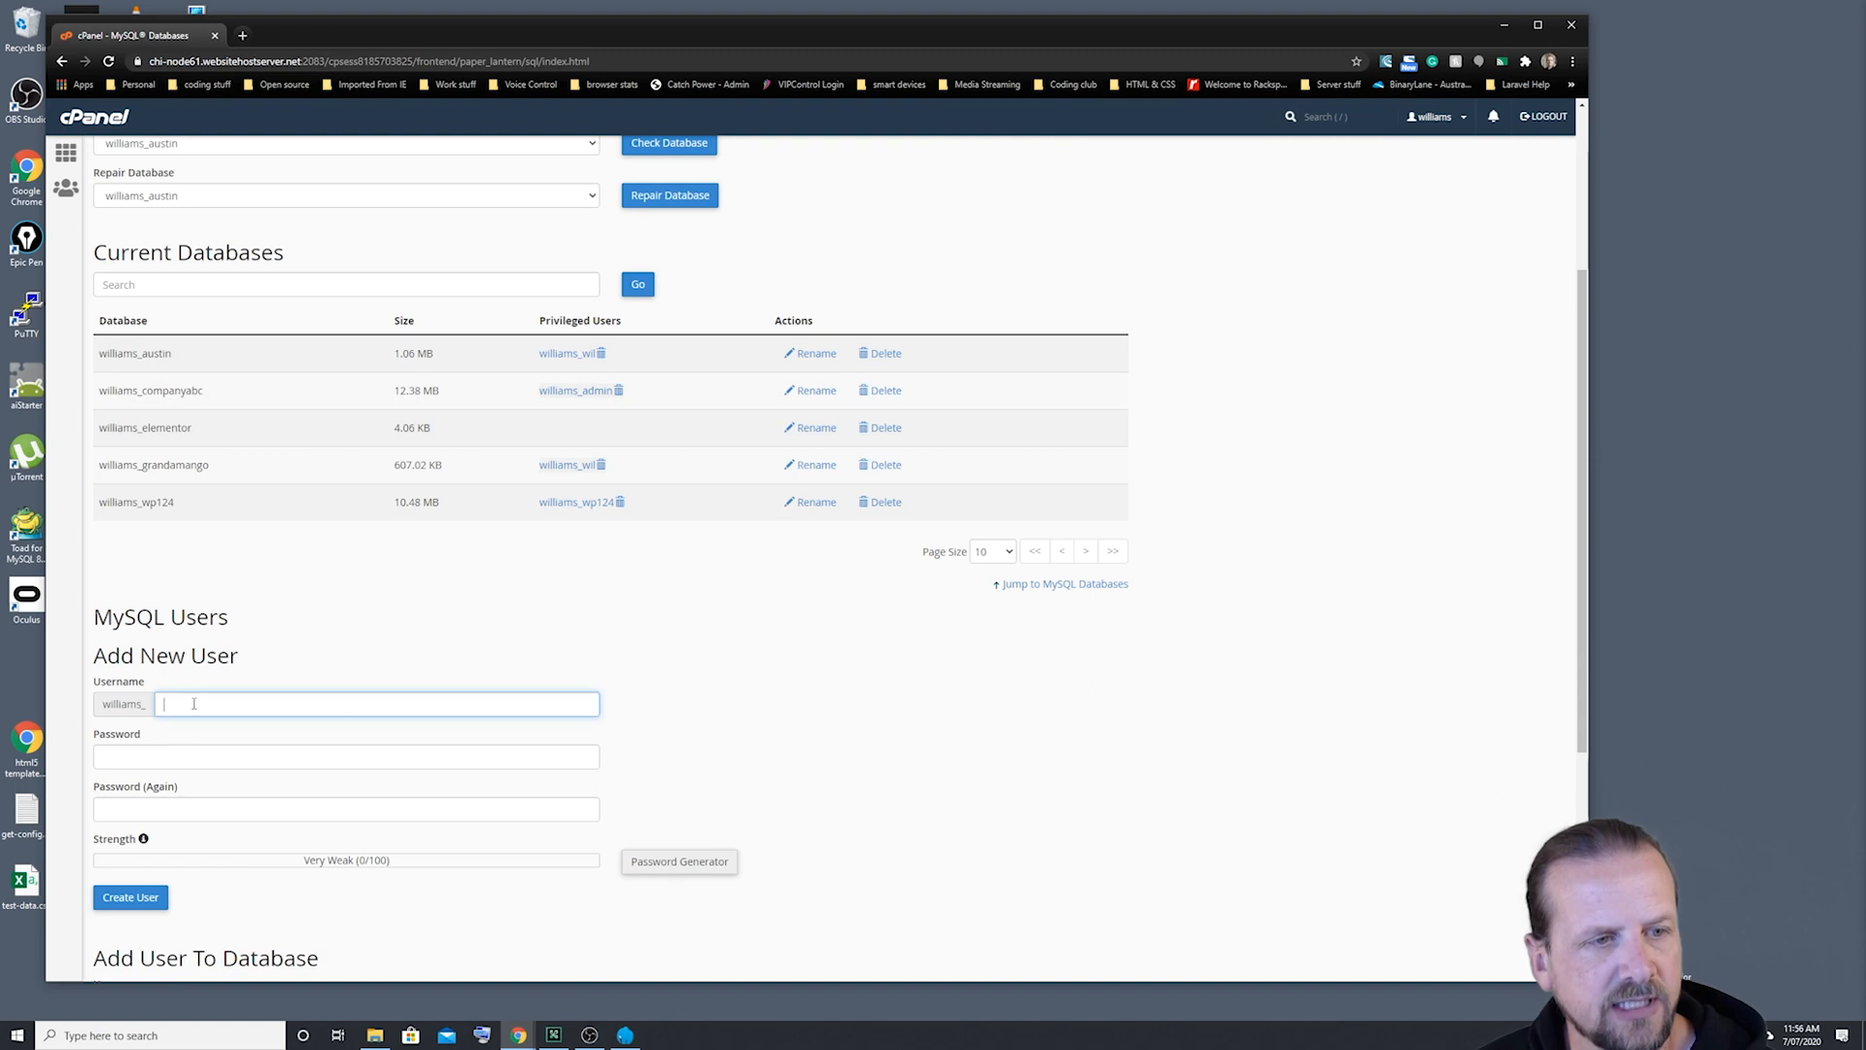
text(elementor)
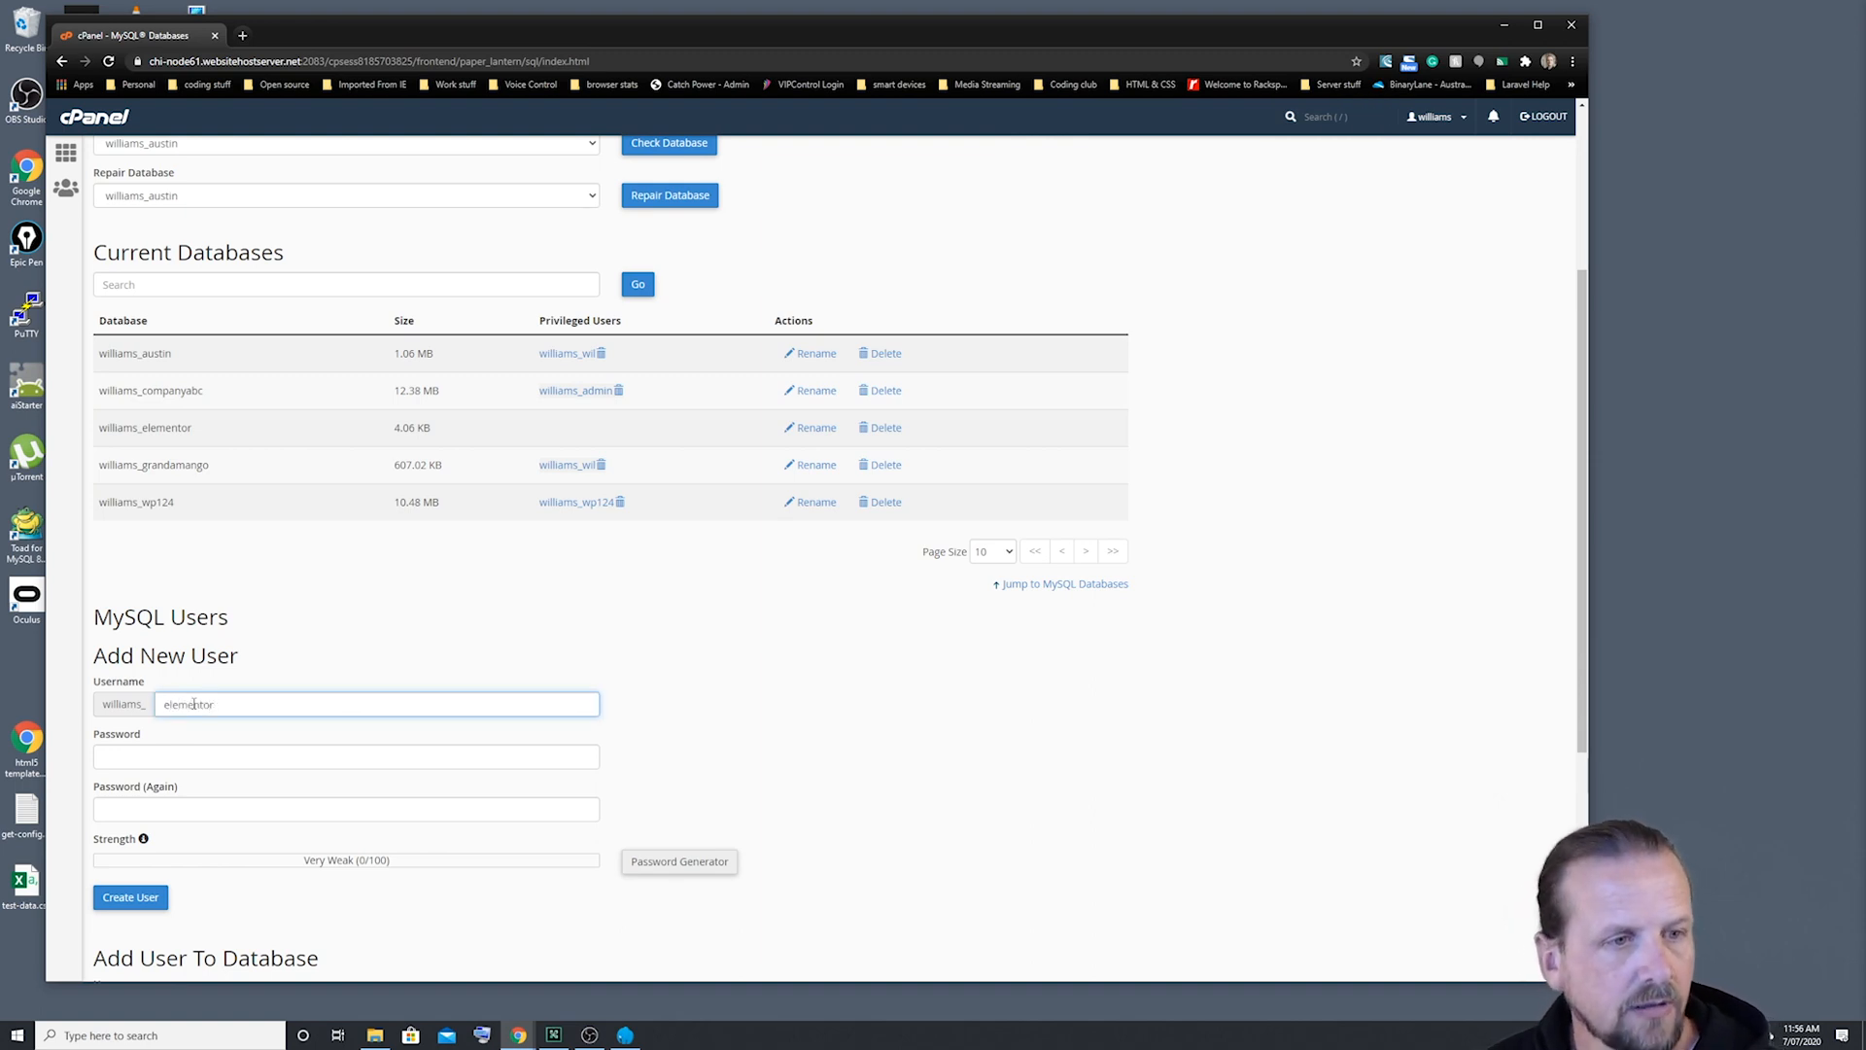
Enter and repeat the password for the new elementor MySQL user, and create the user.
scroll(100, 559, down, 2)
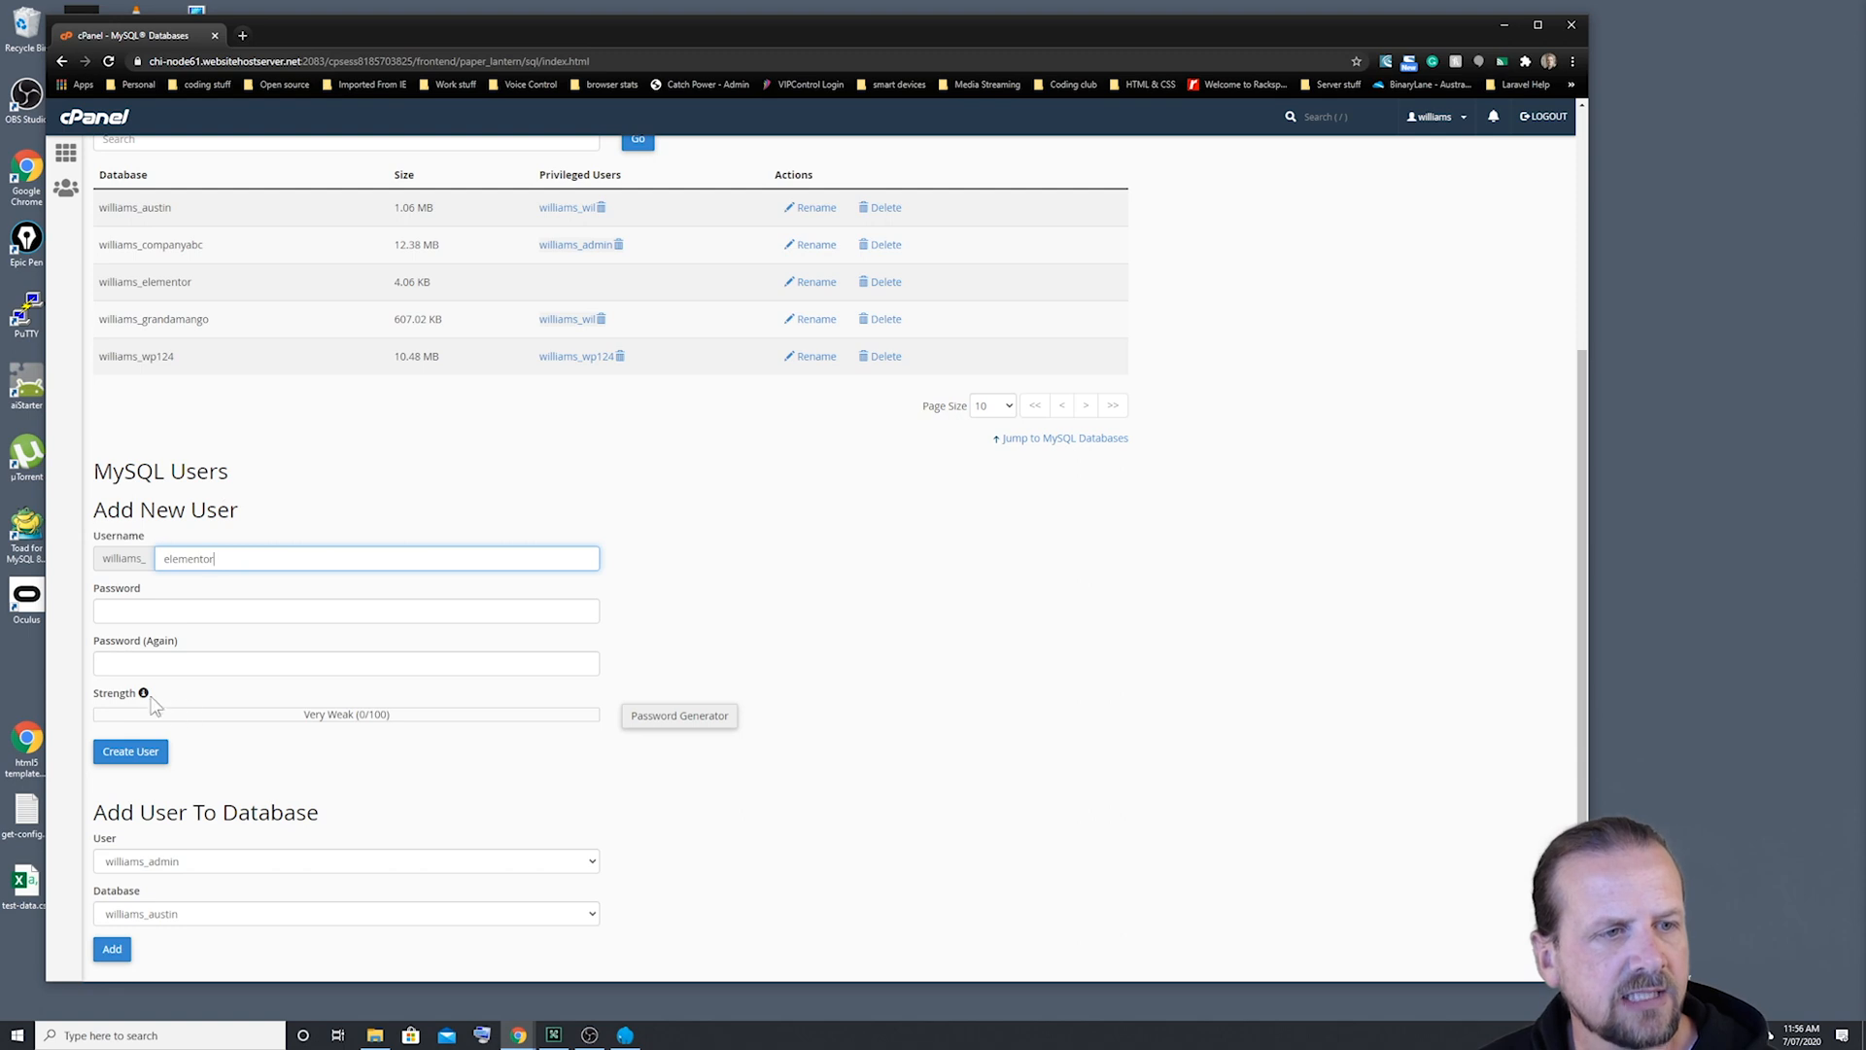
click(191, 609)
text(p)
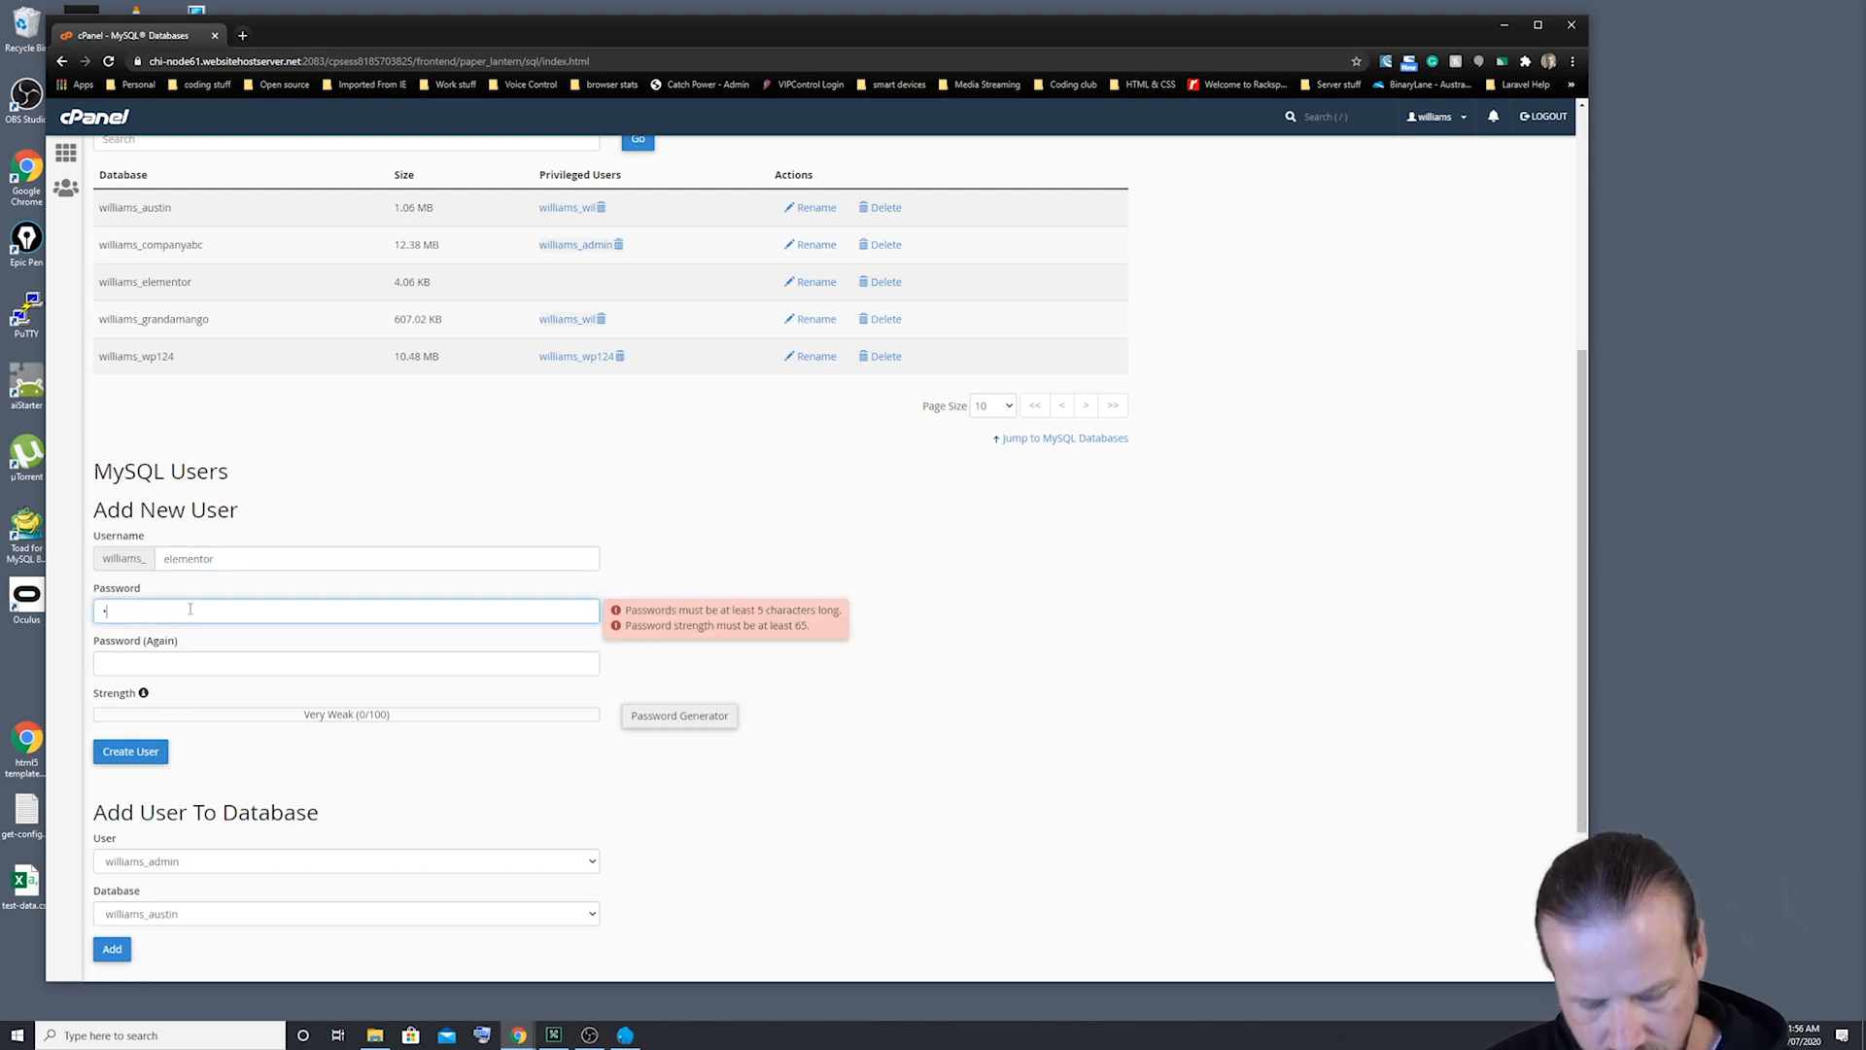
text(assw••)
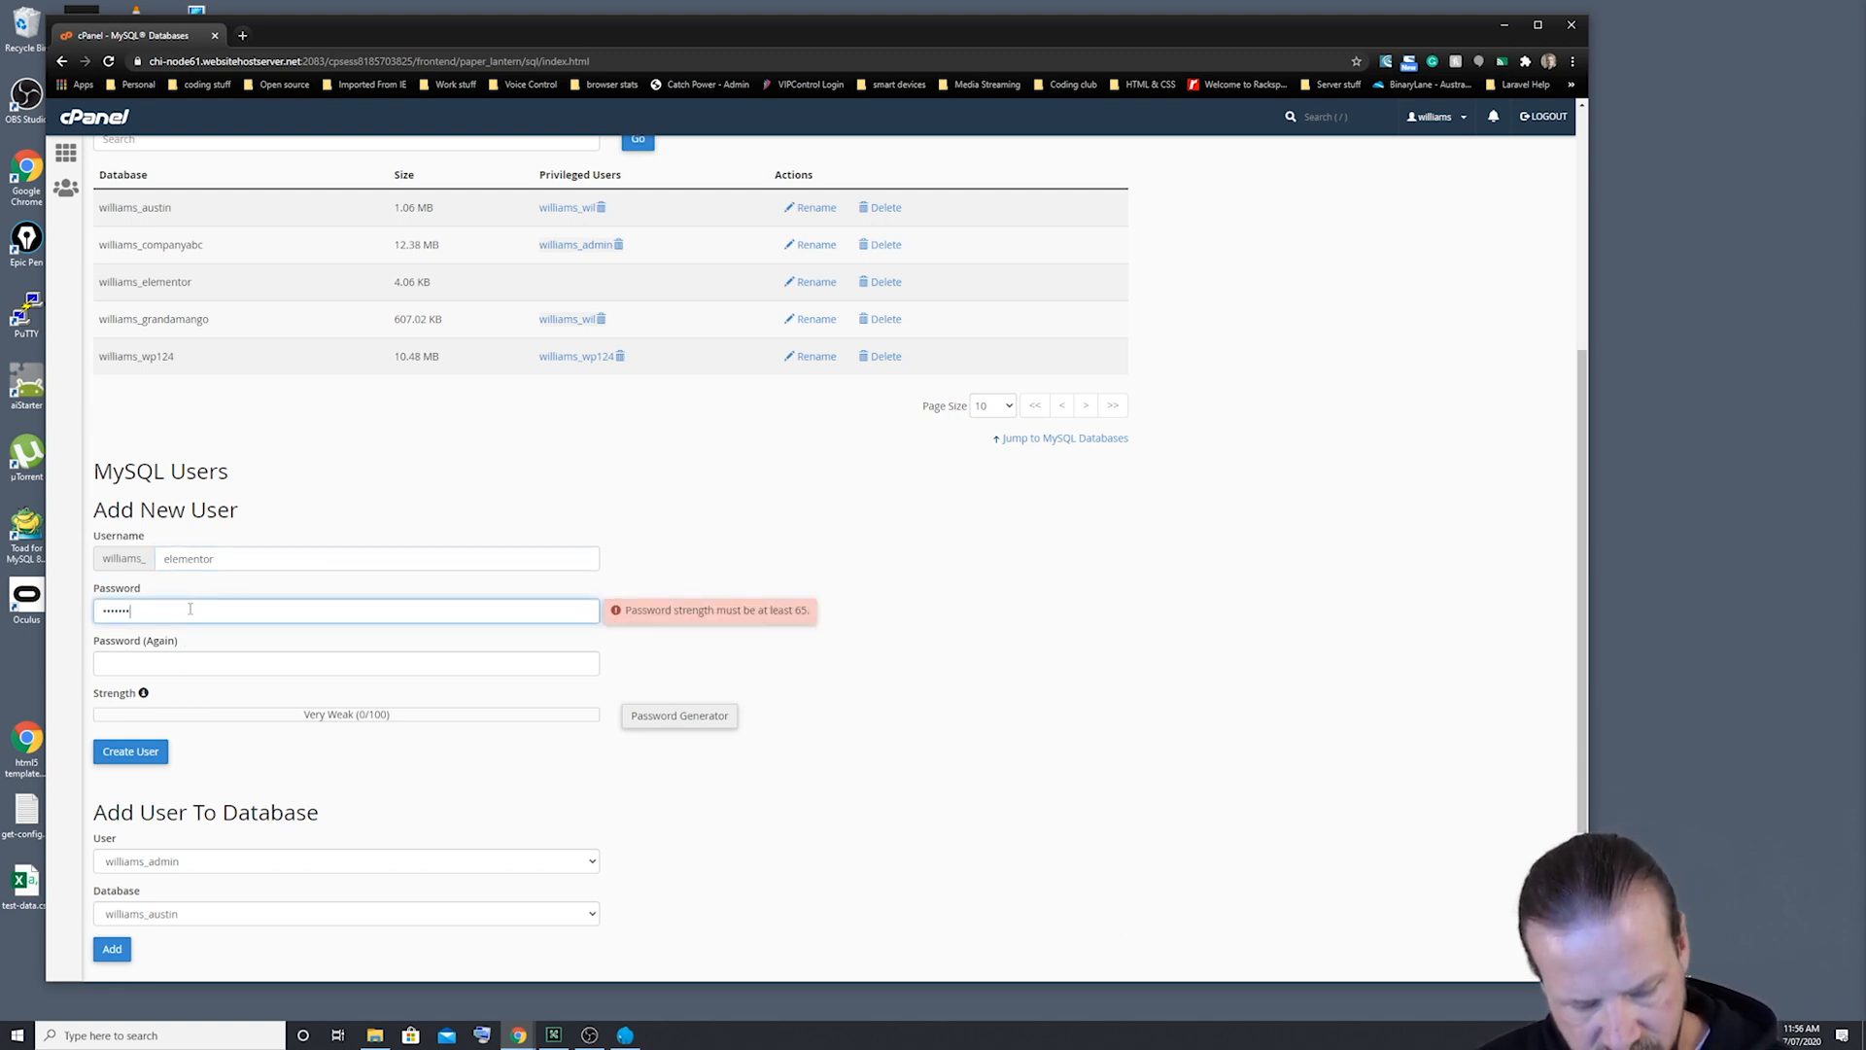
text(•••)
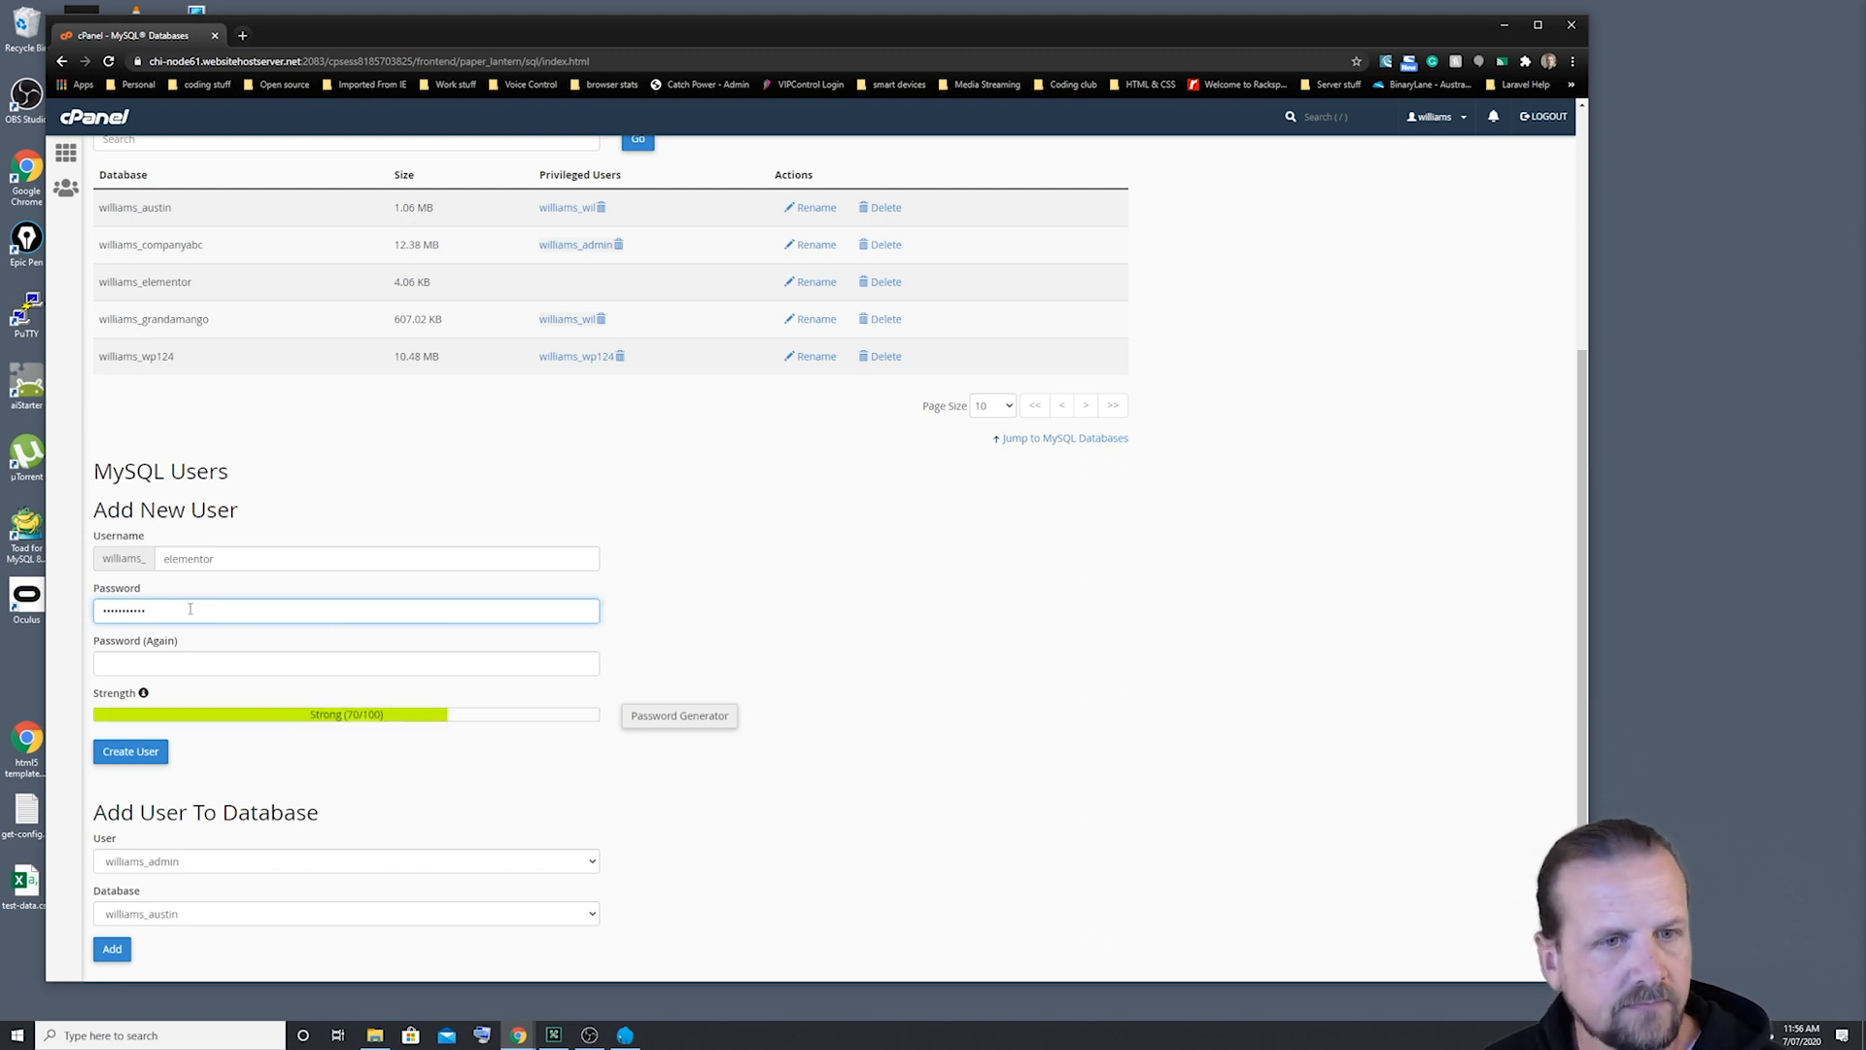
click(124, 664)
text(••••)
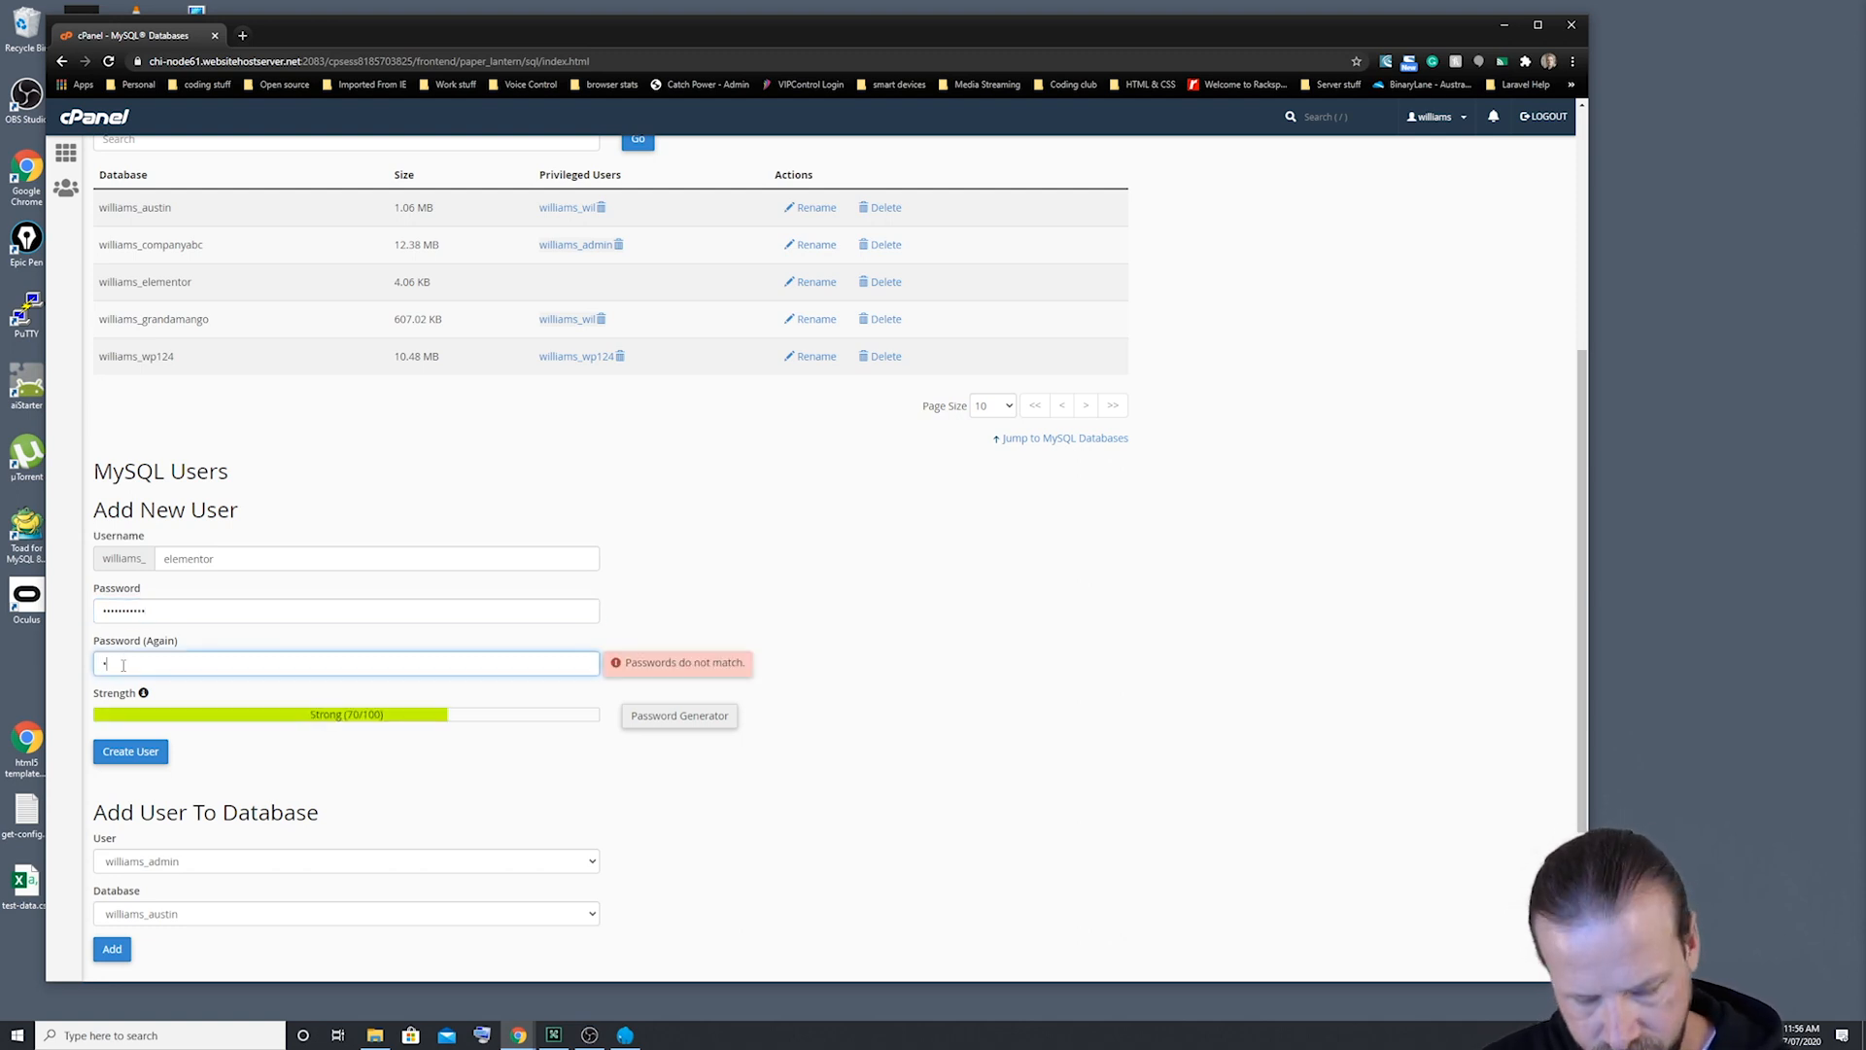
text(••)
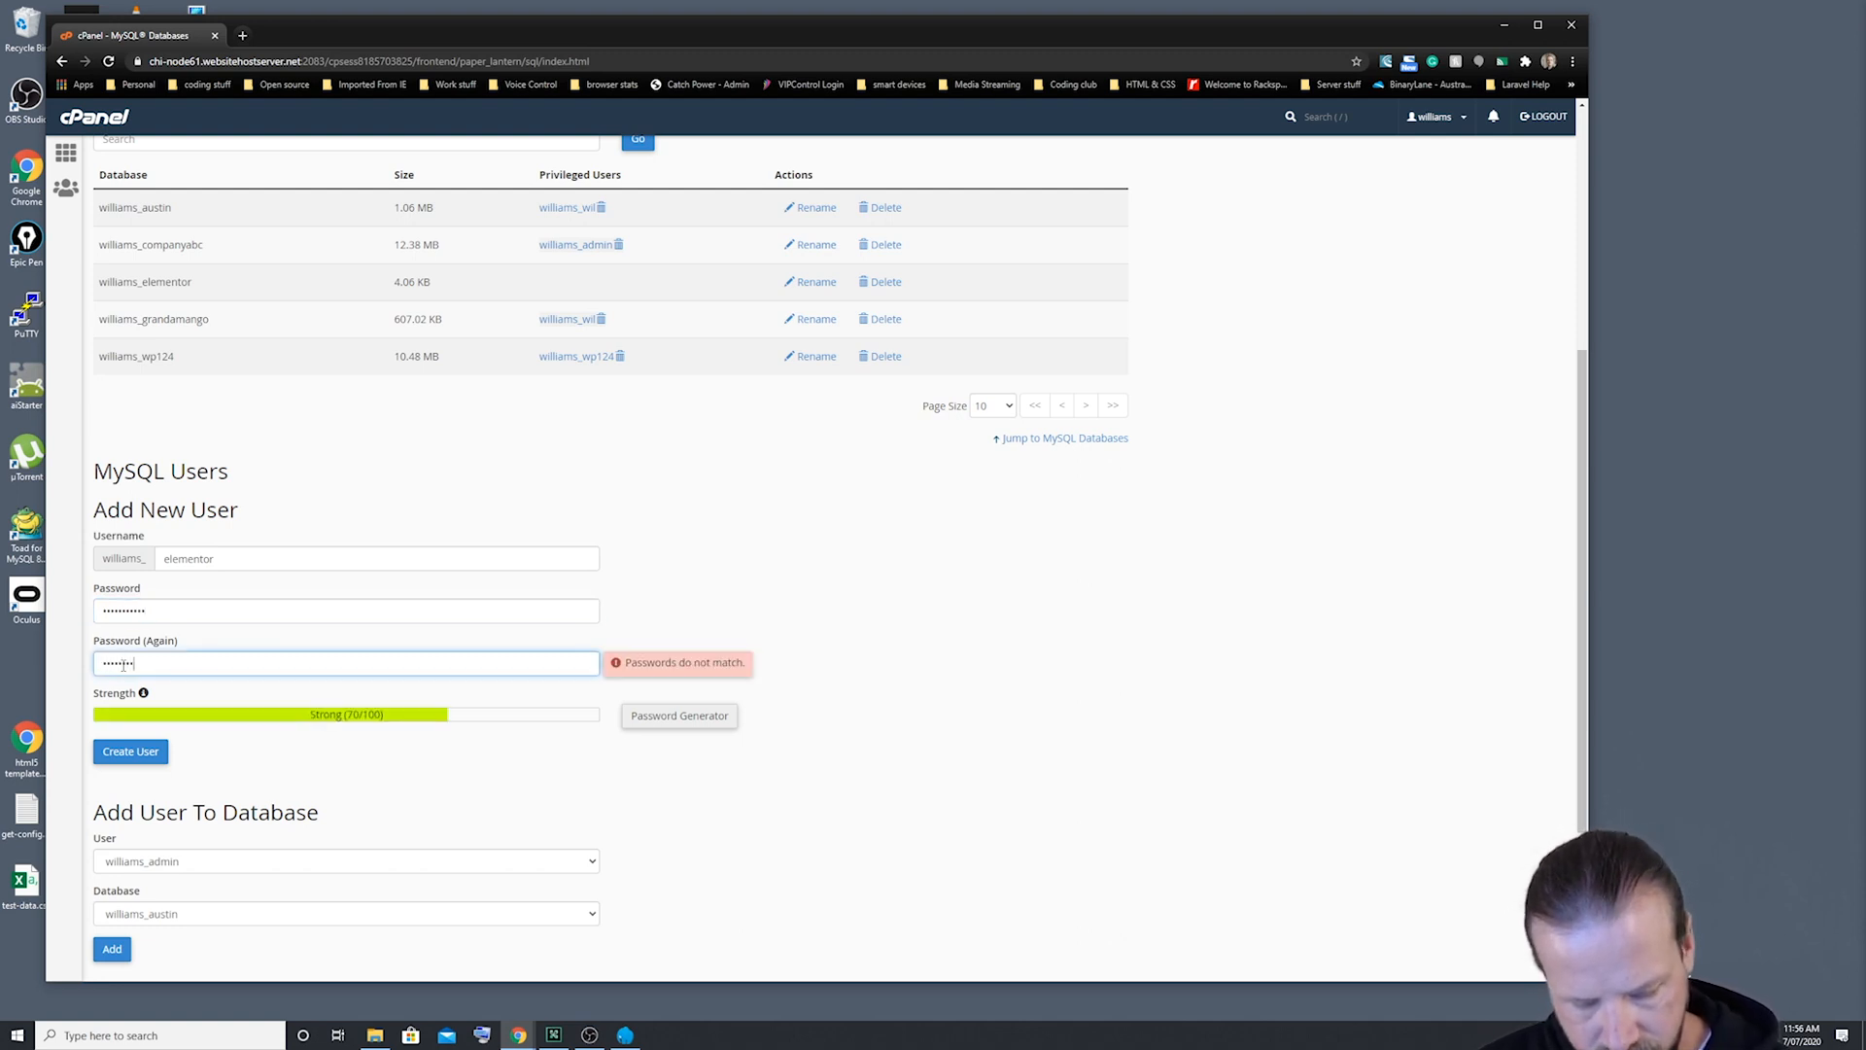
text(•)
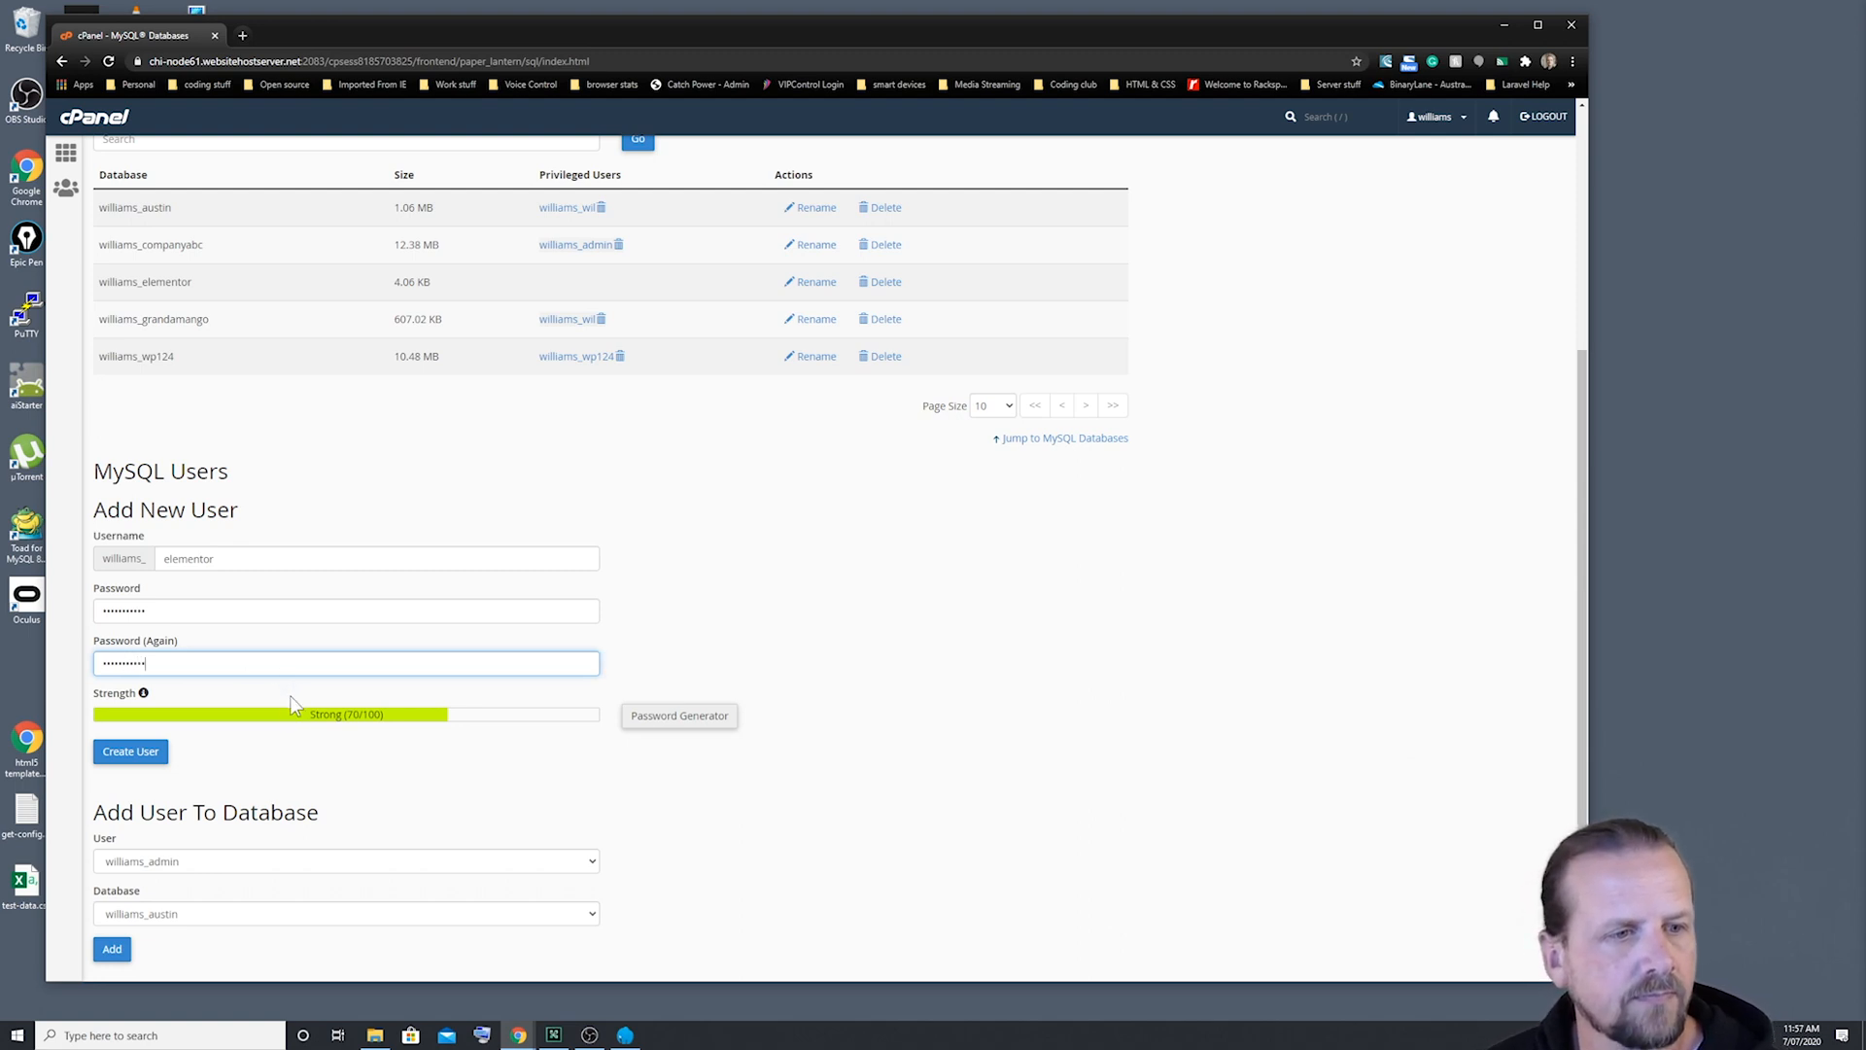
scroll(406, 763, down, 2)
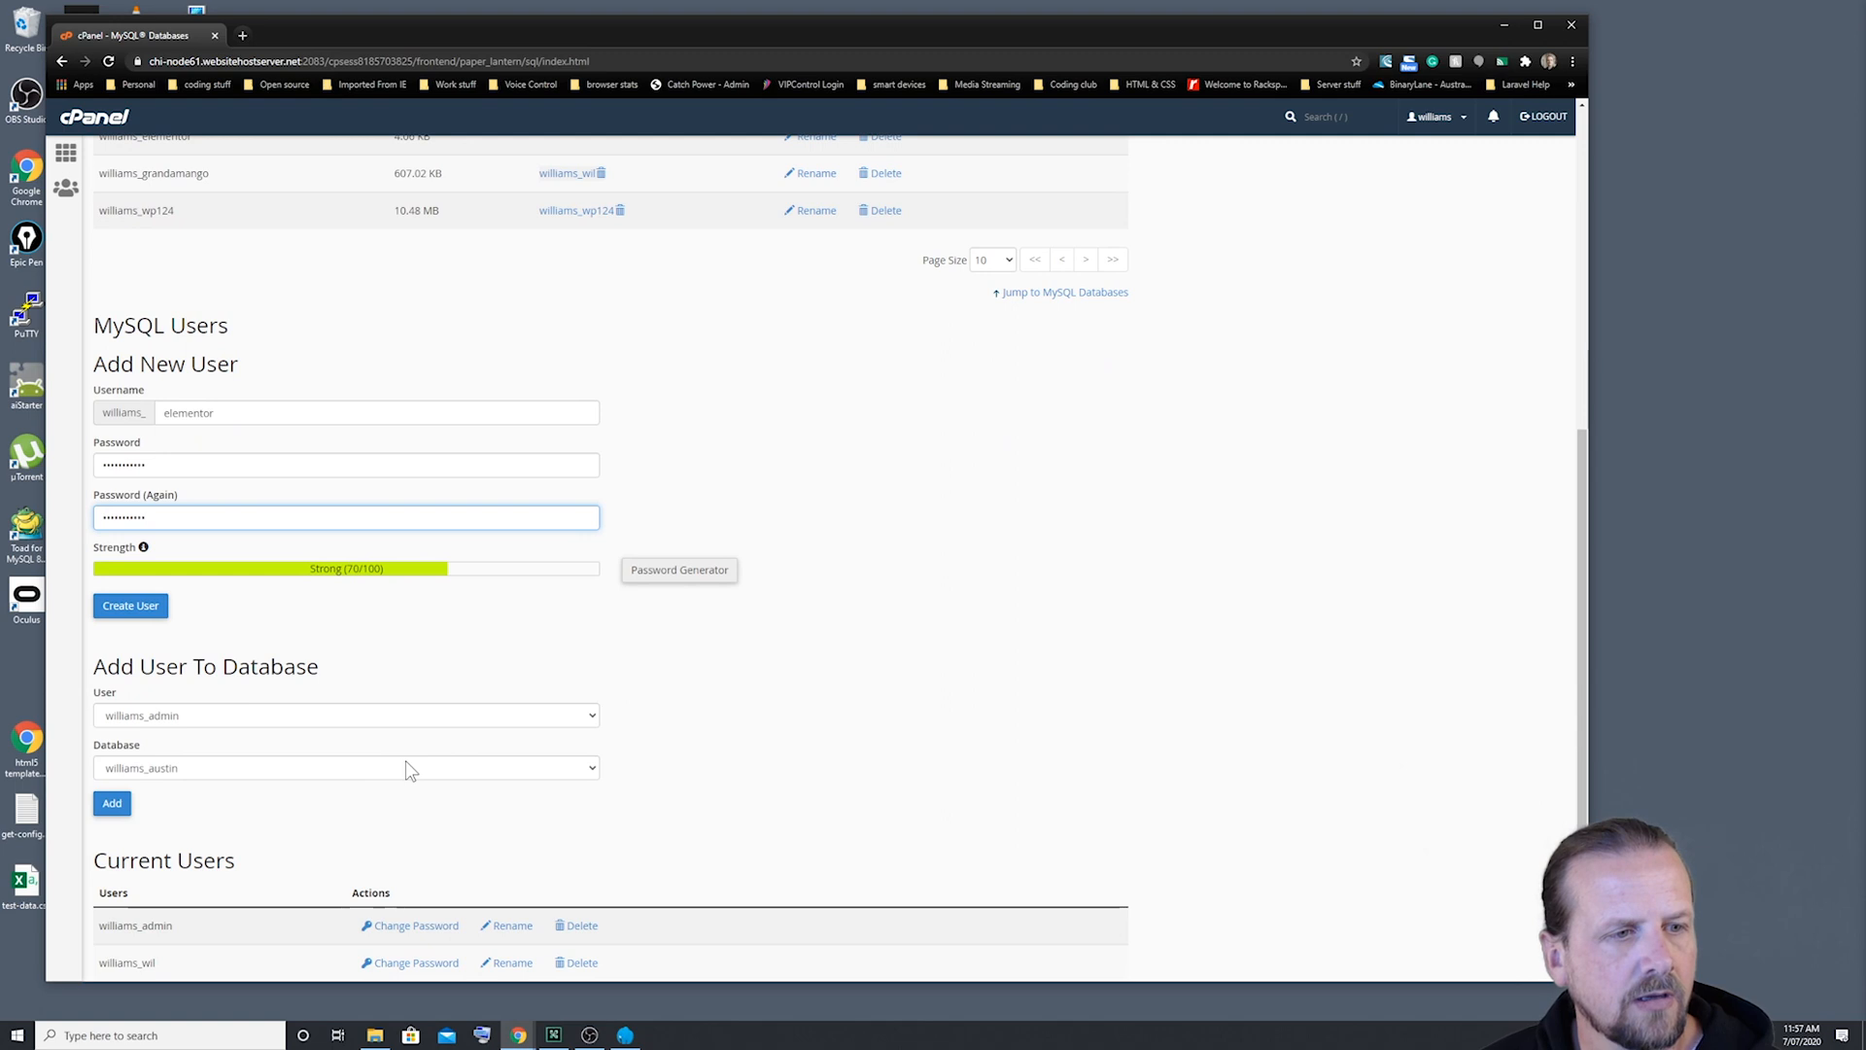
click(151, 610)
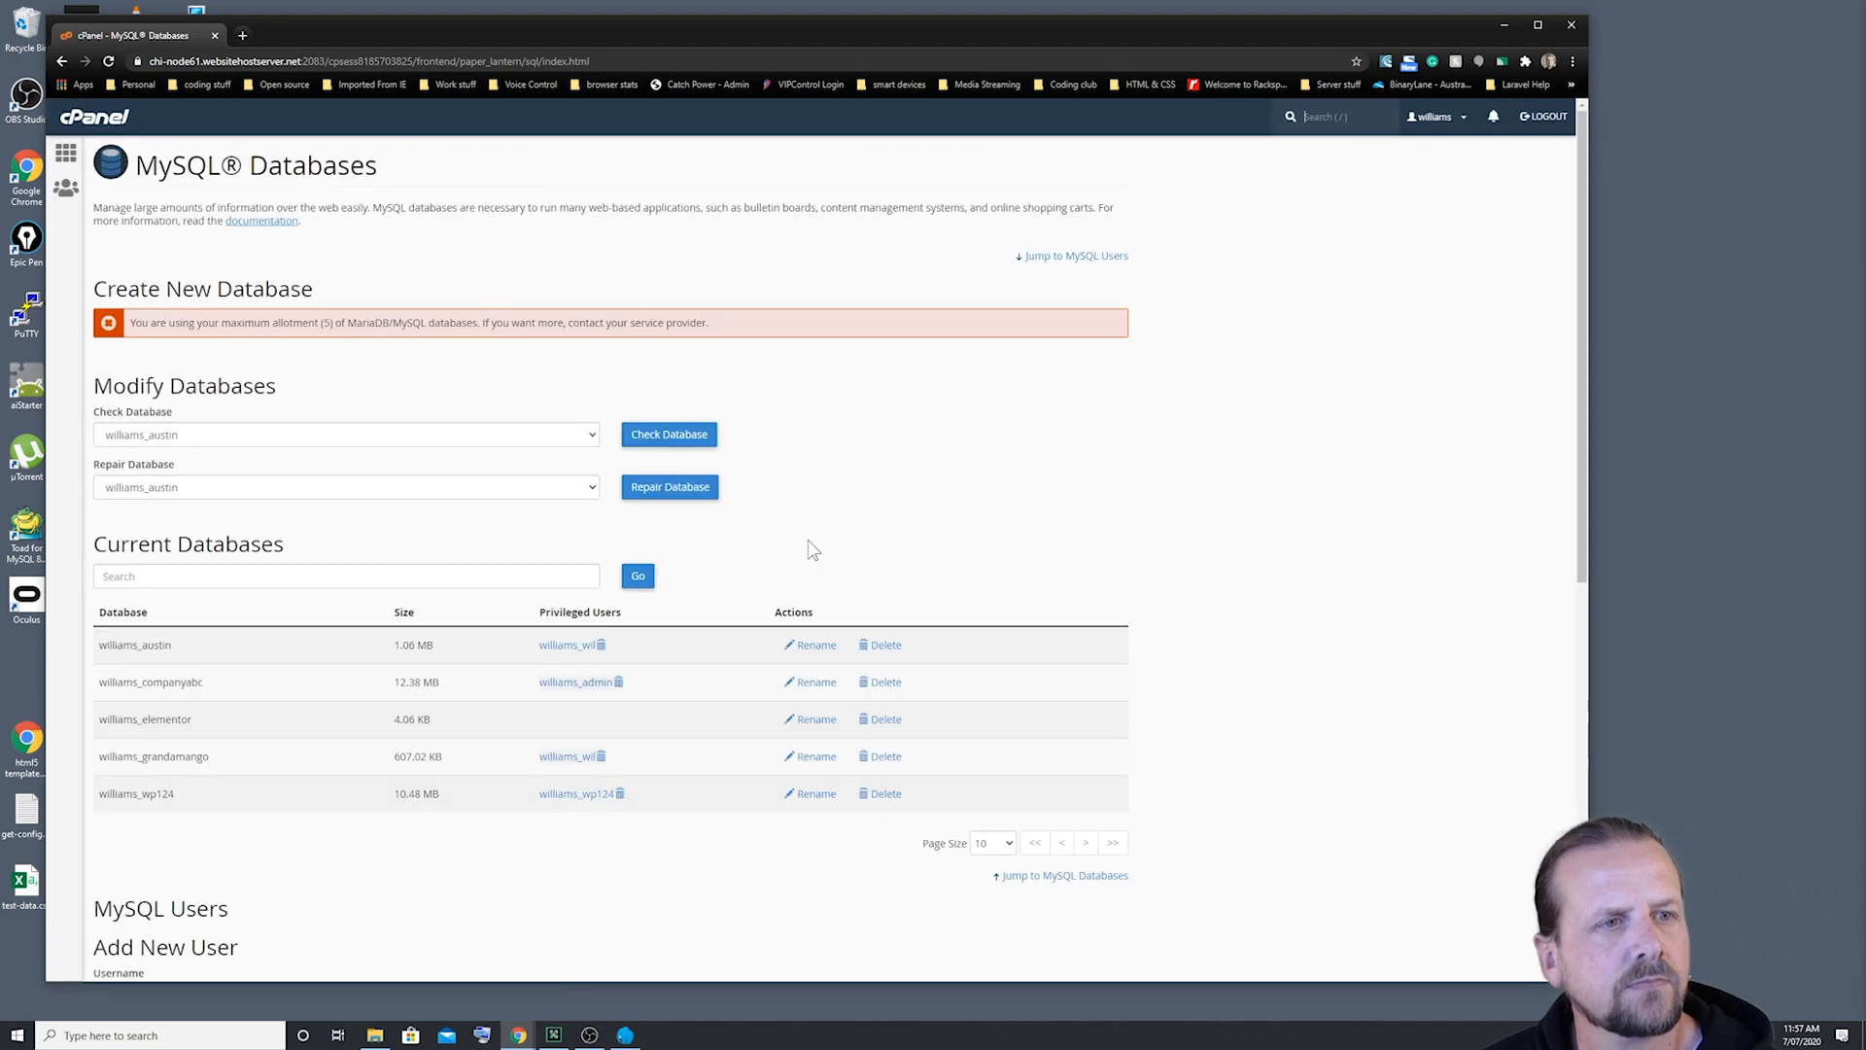
Add the new elementor MySQL user to the elementor database.
scroll(884, 573, down, 2)
scroll(884, 577, down, 4)
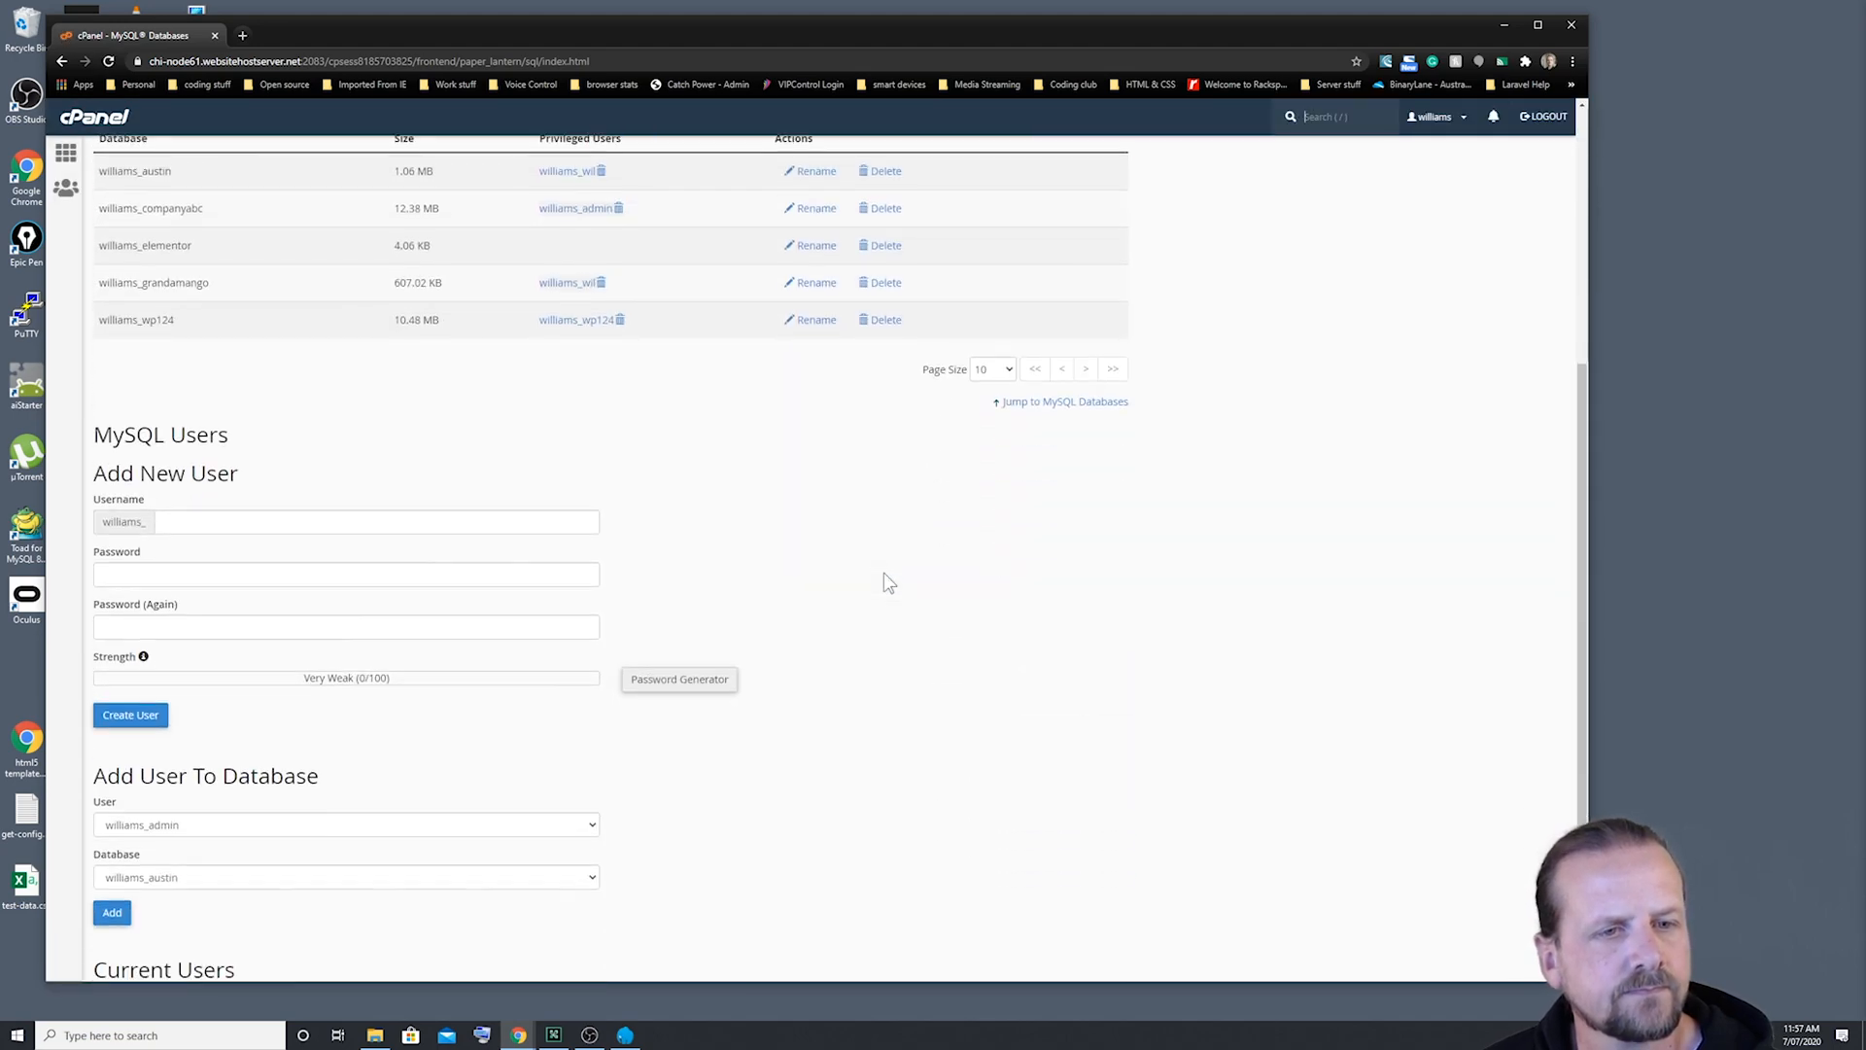
scroll(884, 573, down, 1)
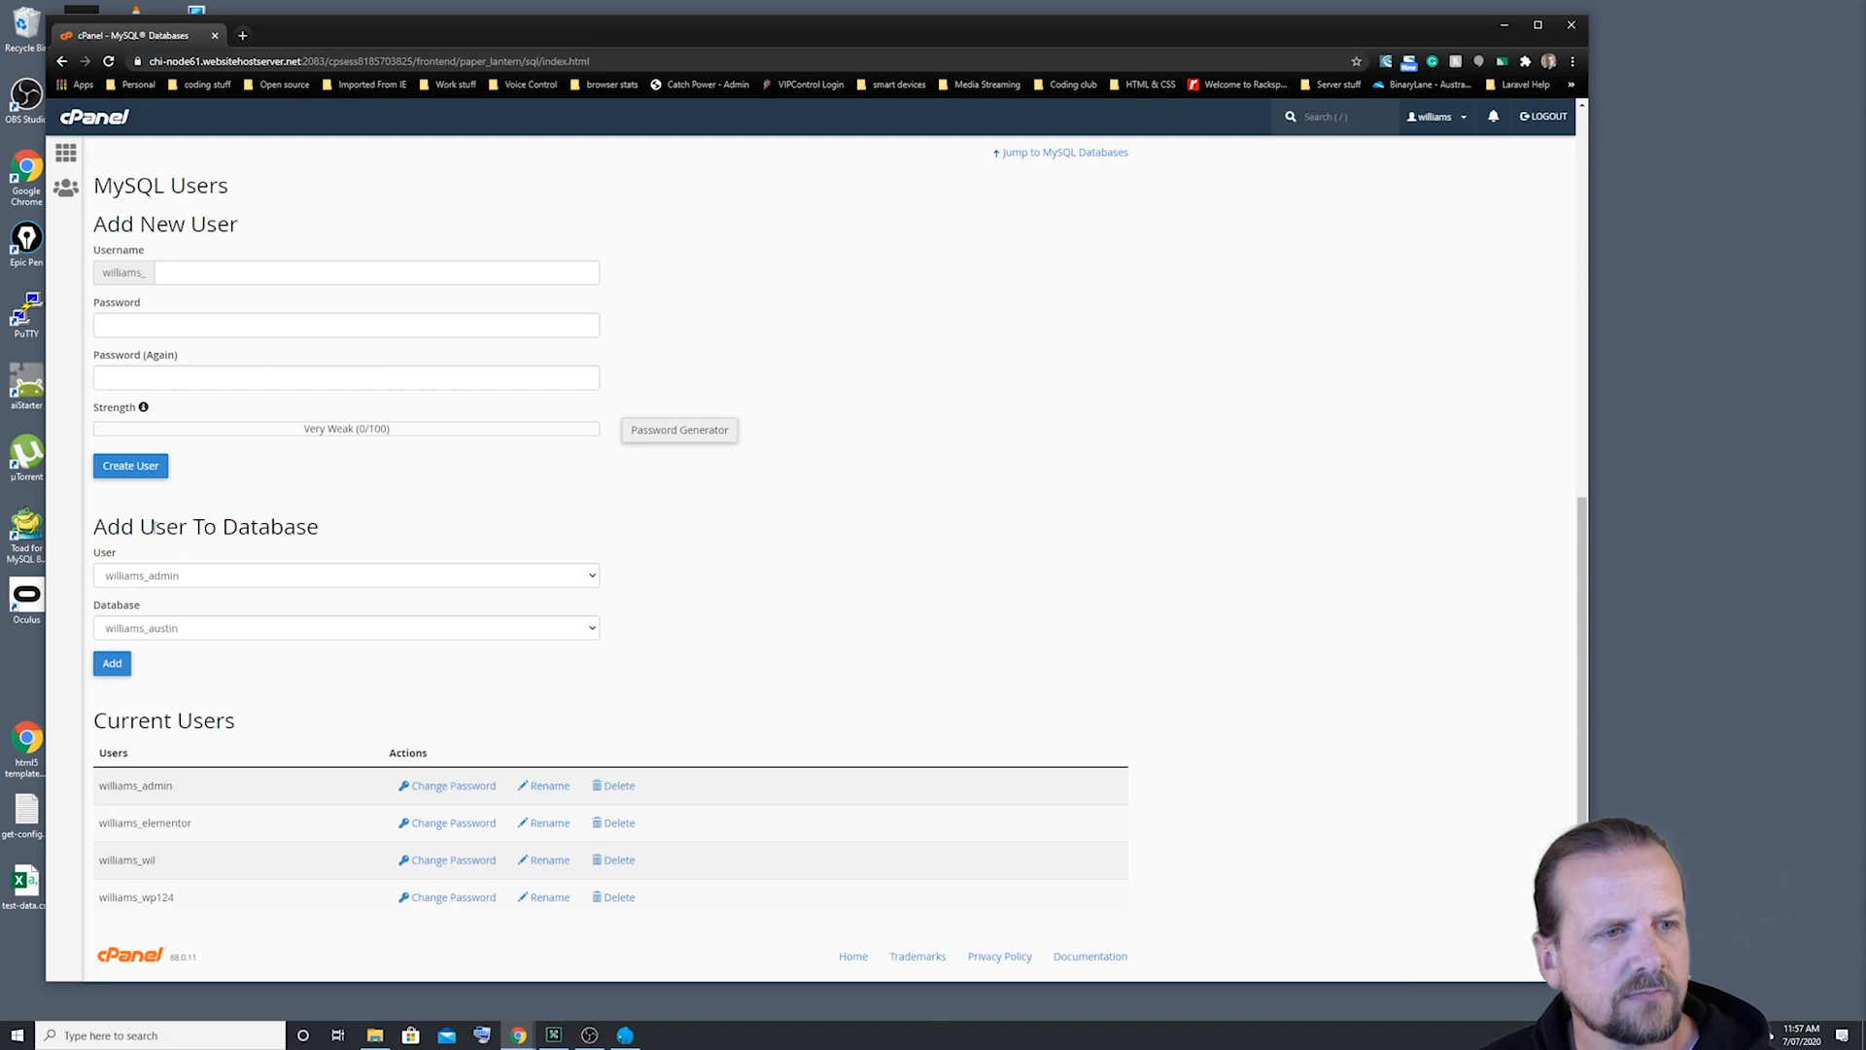
click(593, 579)
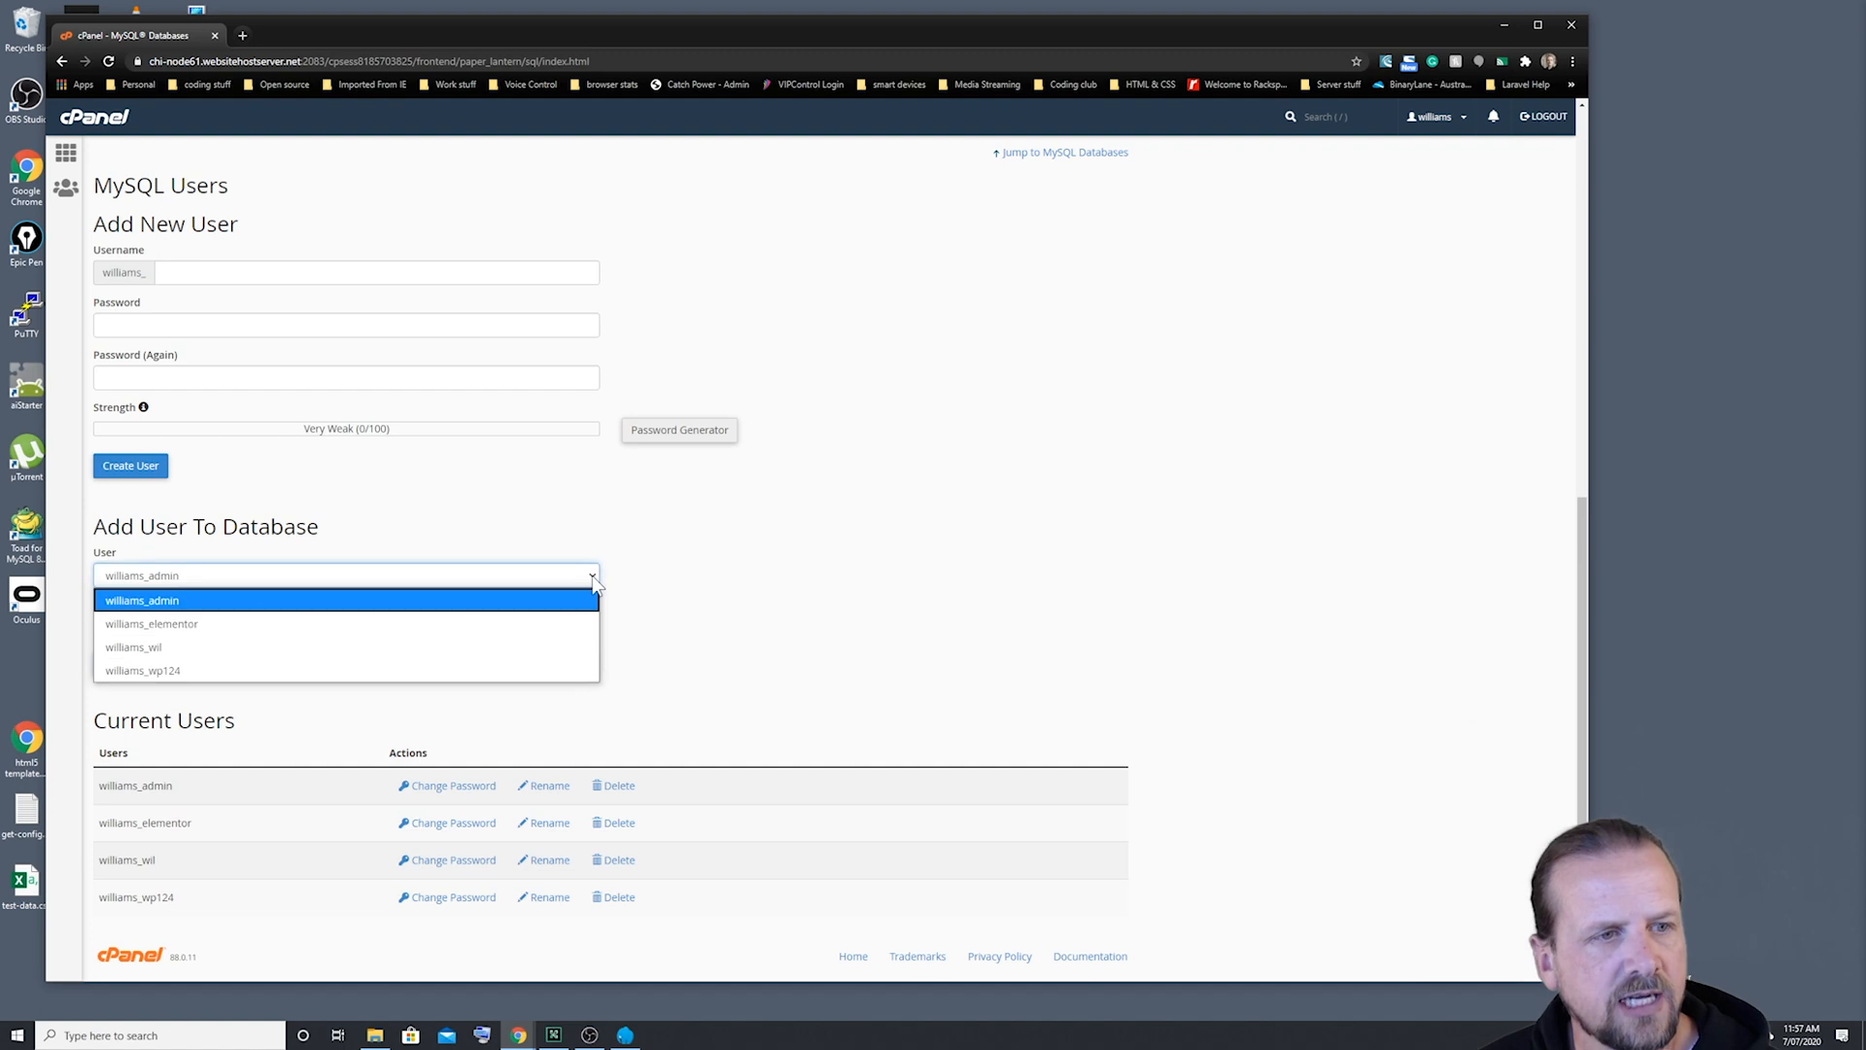
click(193, 627)
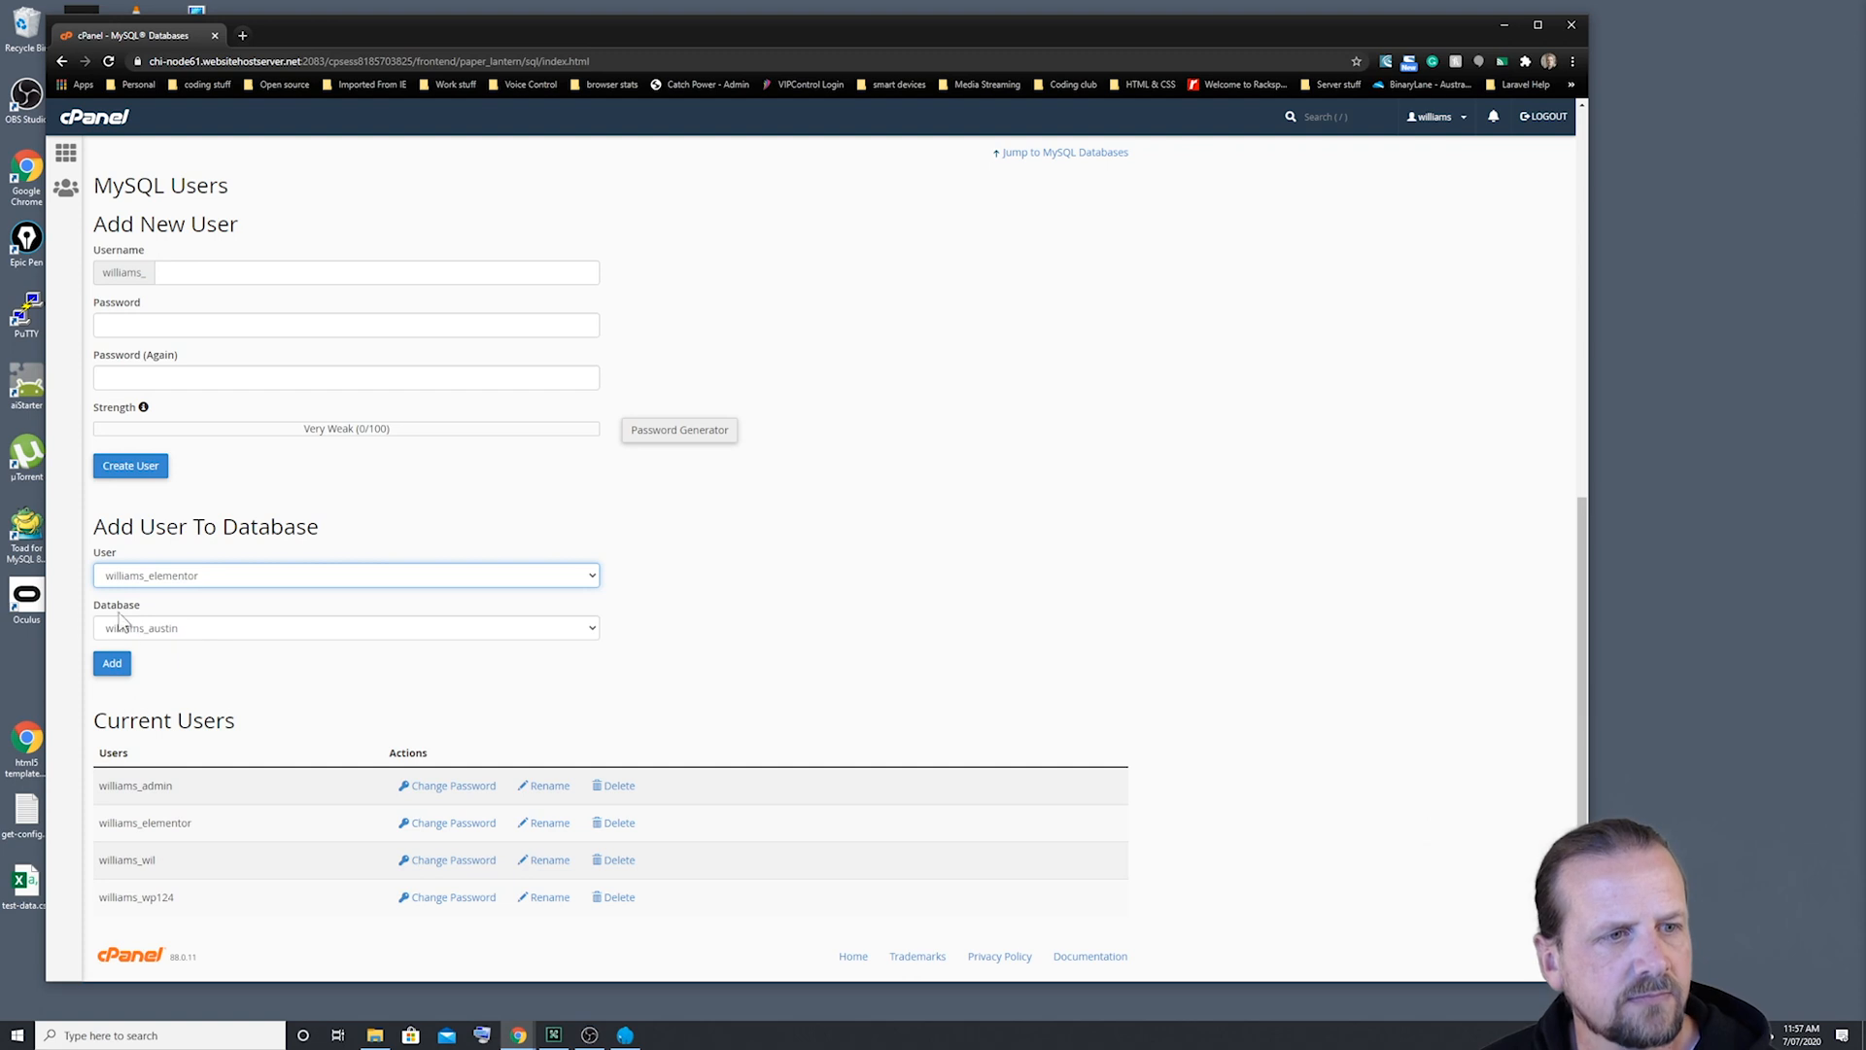
click(592, 632)
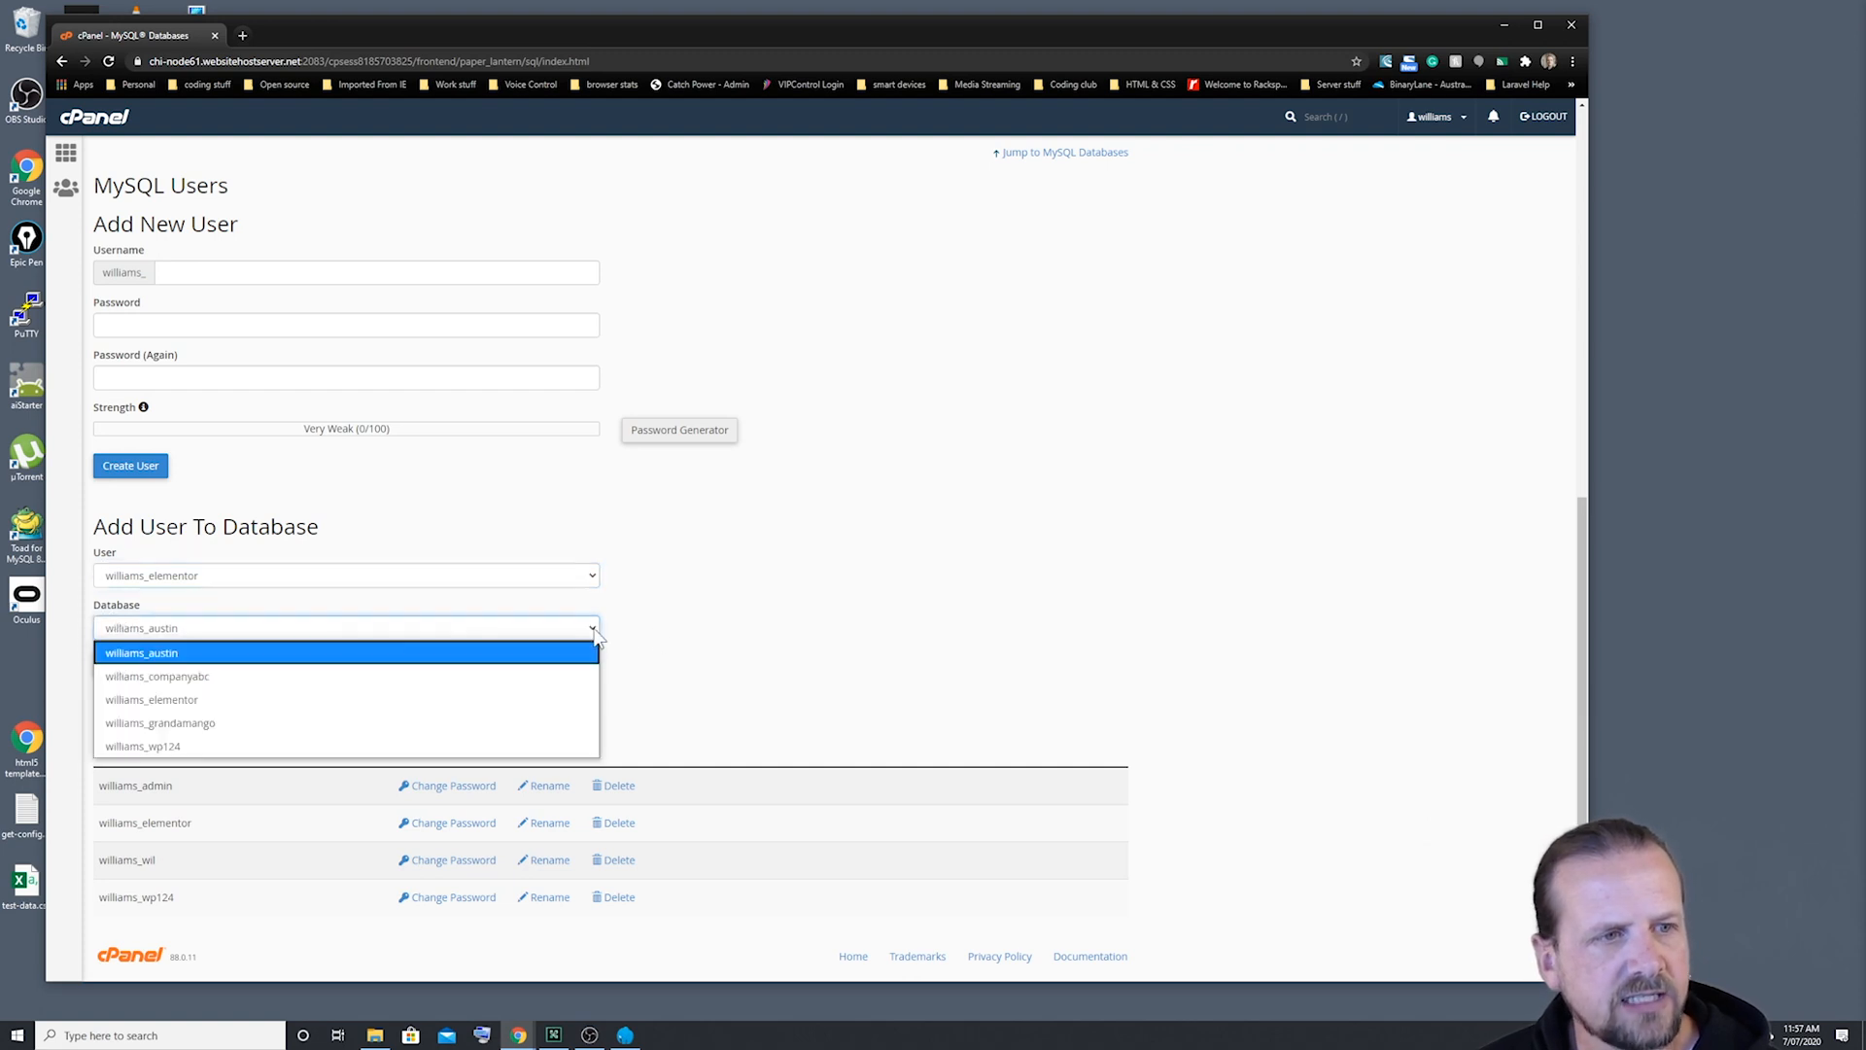
click(196, 700)
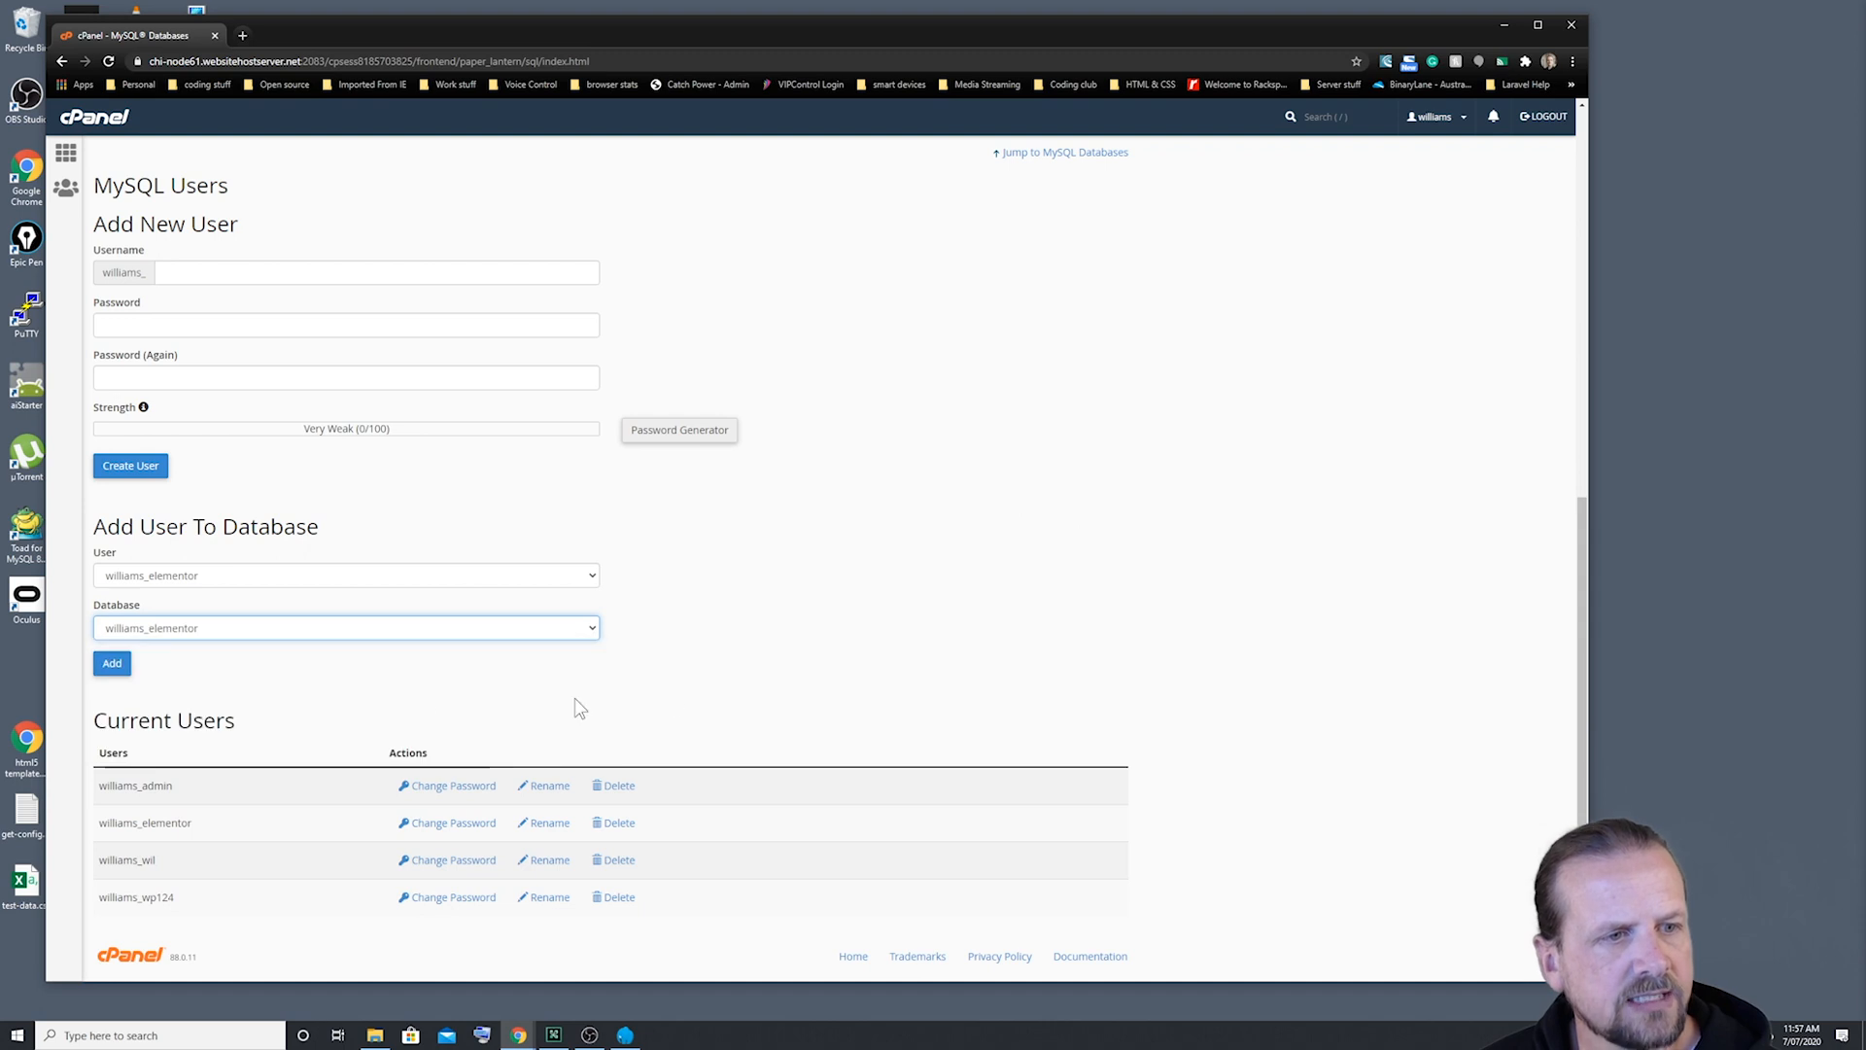
click(113, 666)
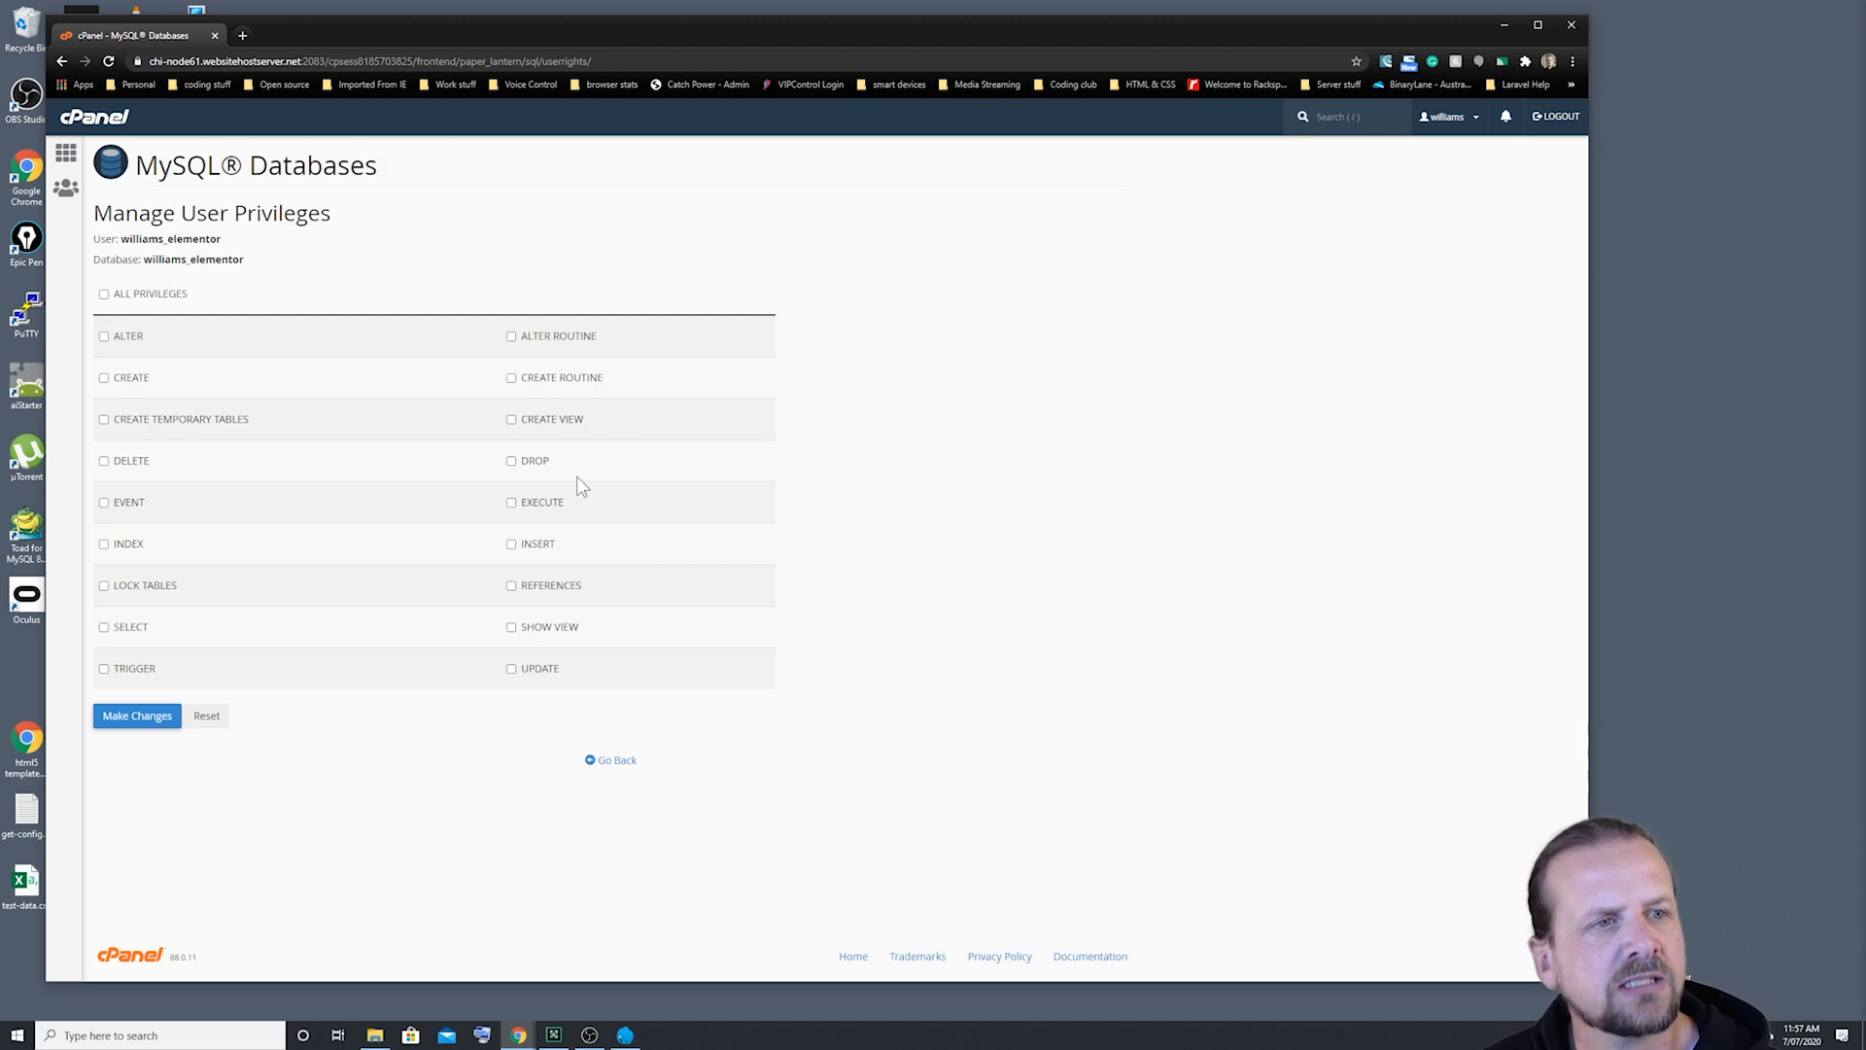
Grant the elementor user all privileges on the elementor database, save the changes and return to the database overview.
click(104, 294)
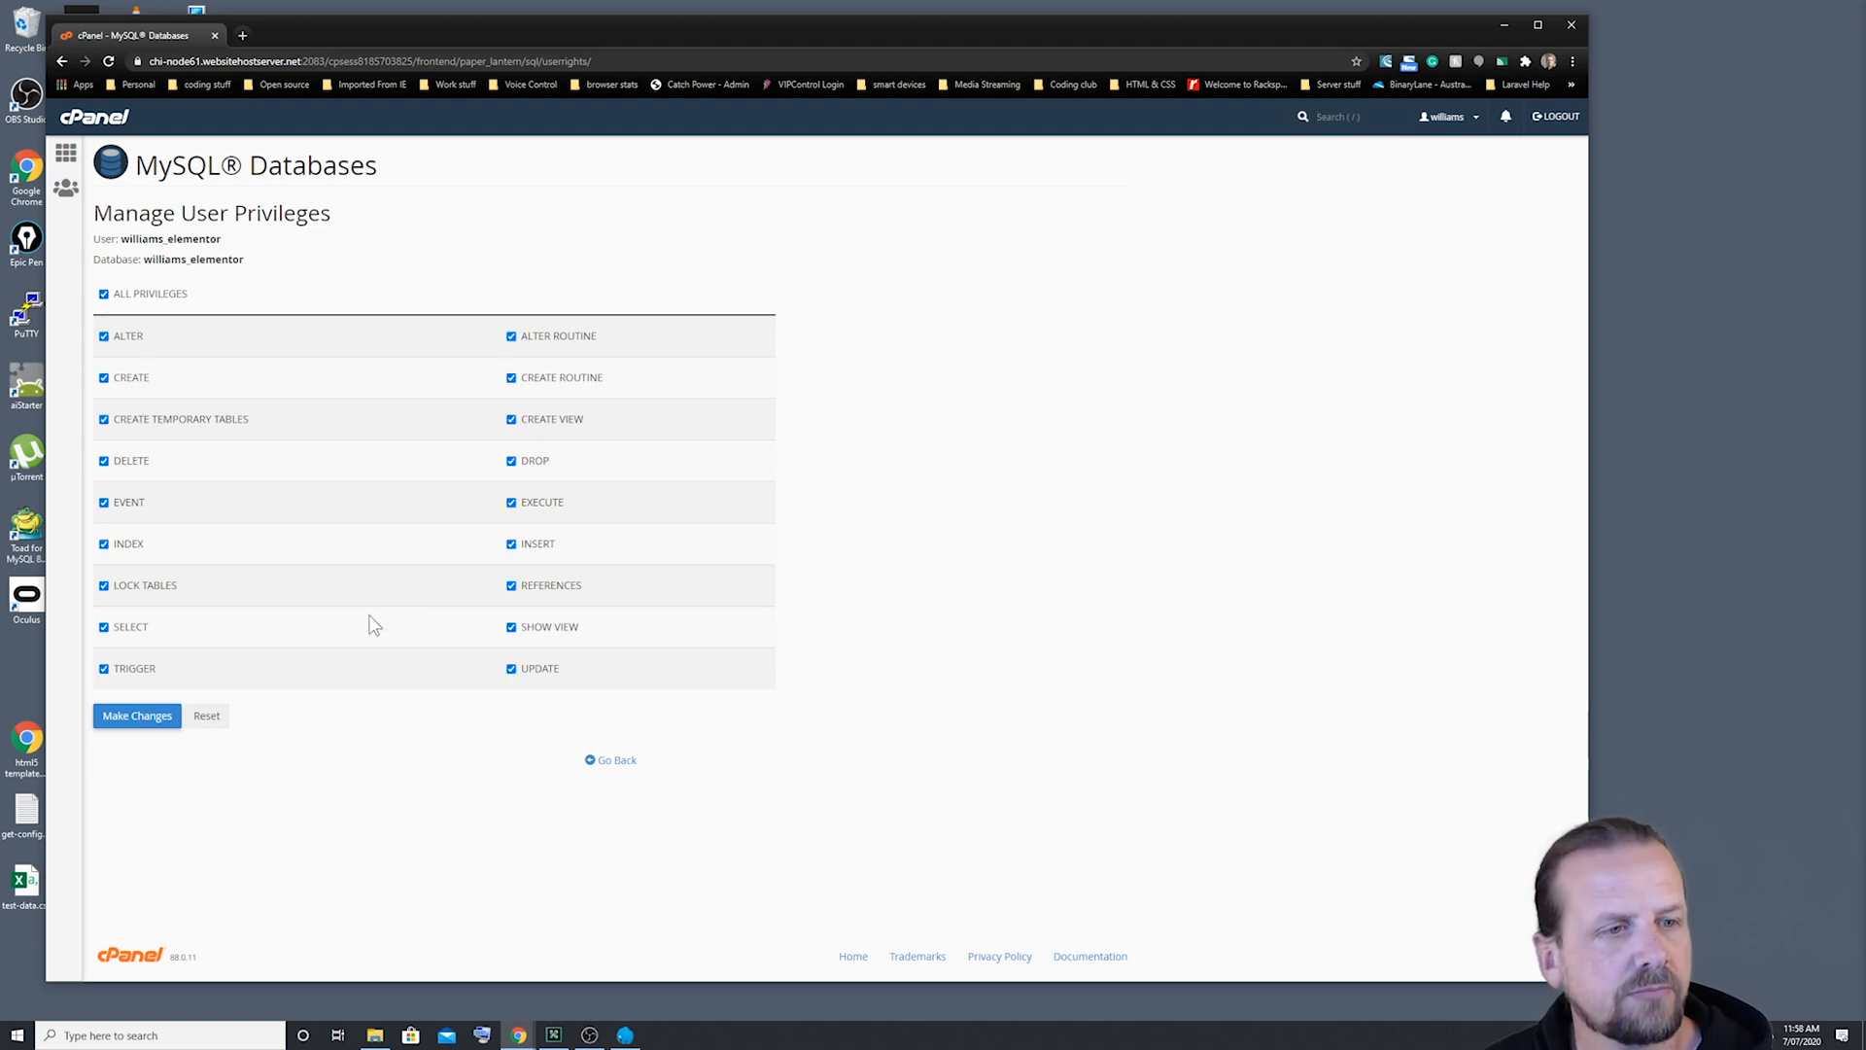
click(146, 720)
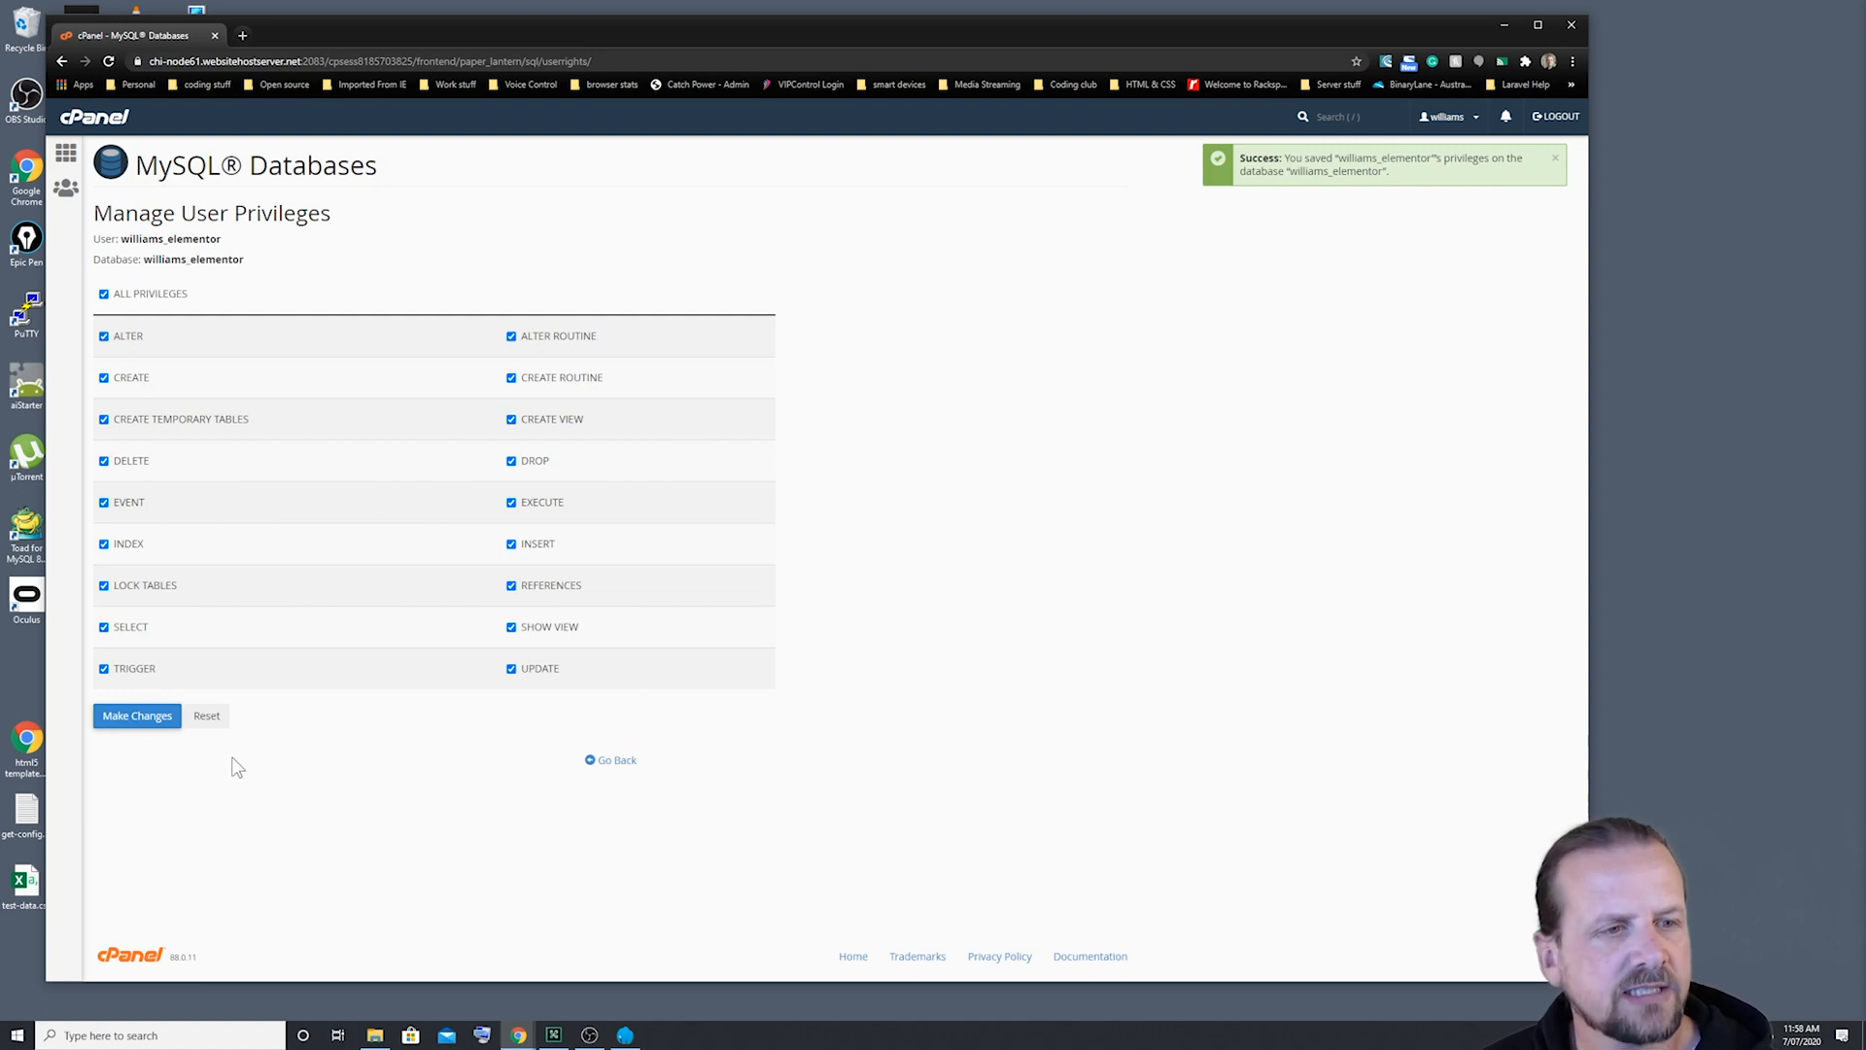
click(618, 761)
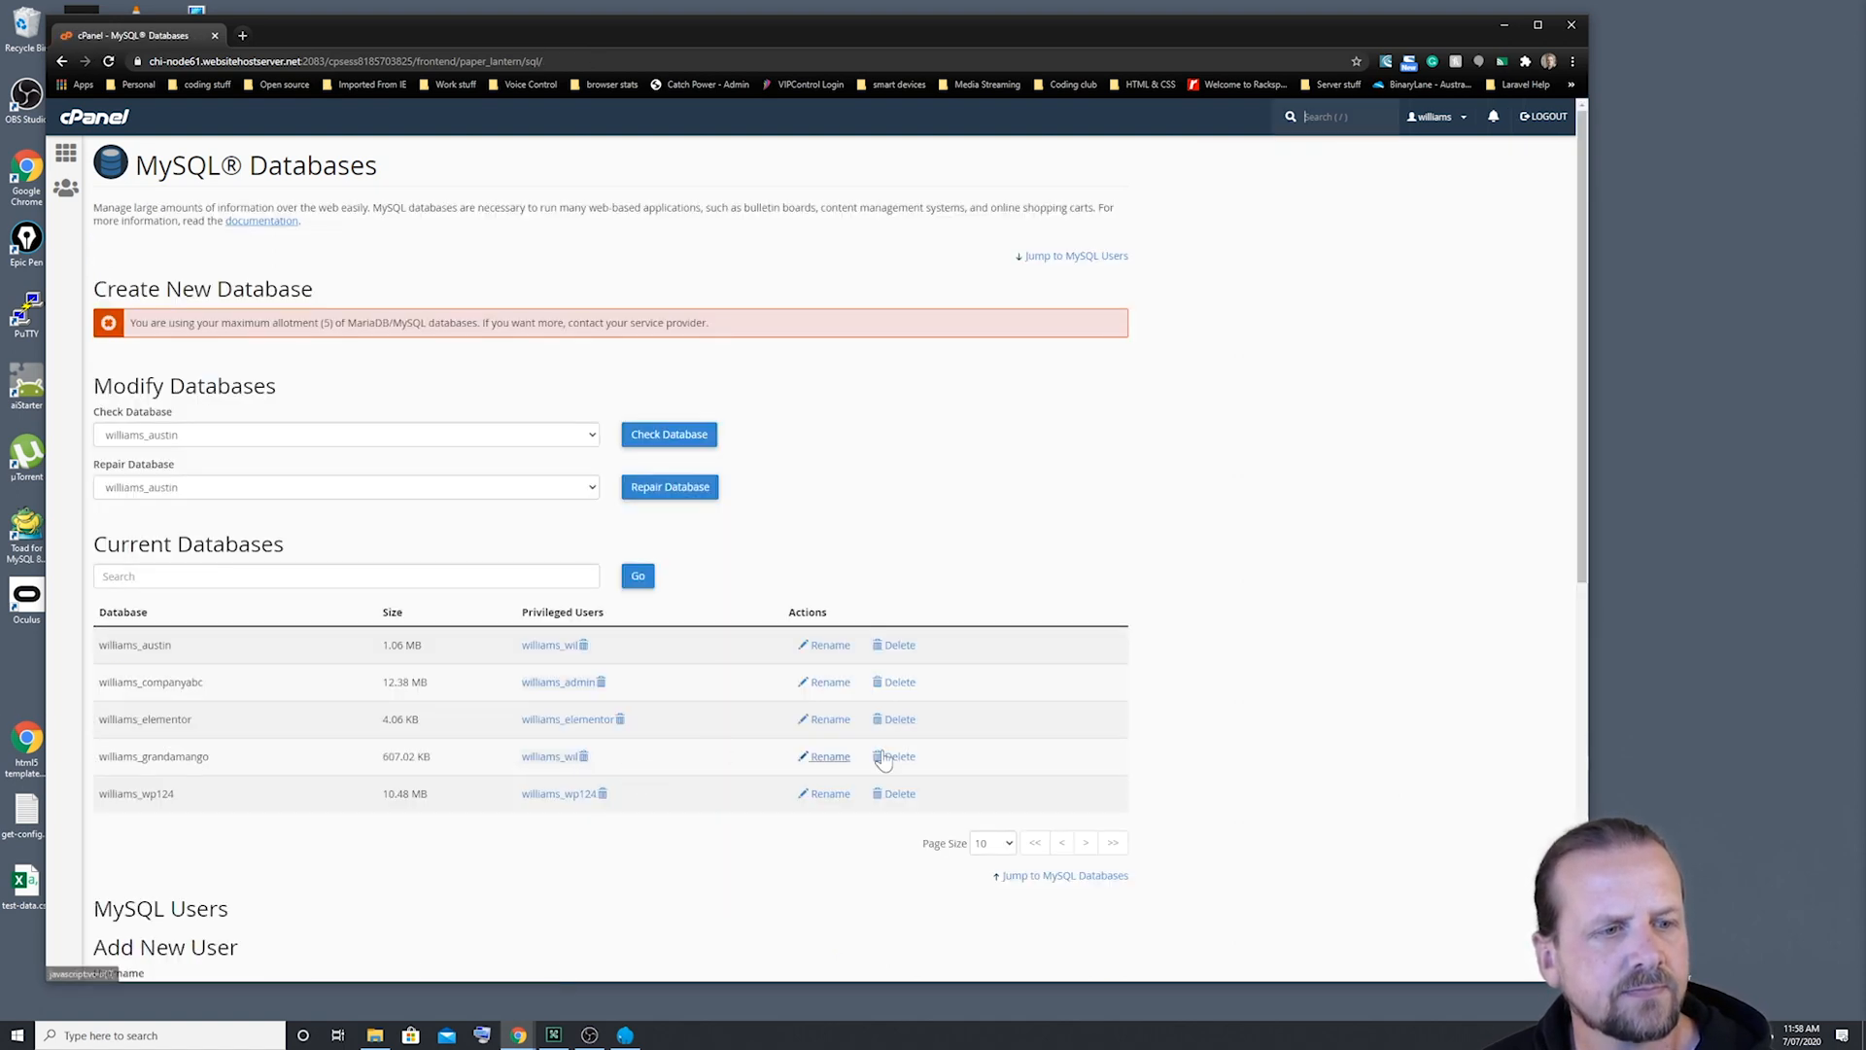
scroll(1052, 744, down, 7)
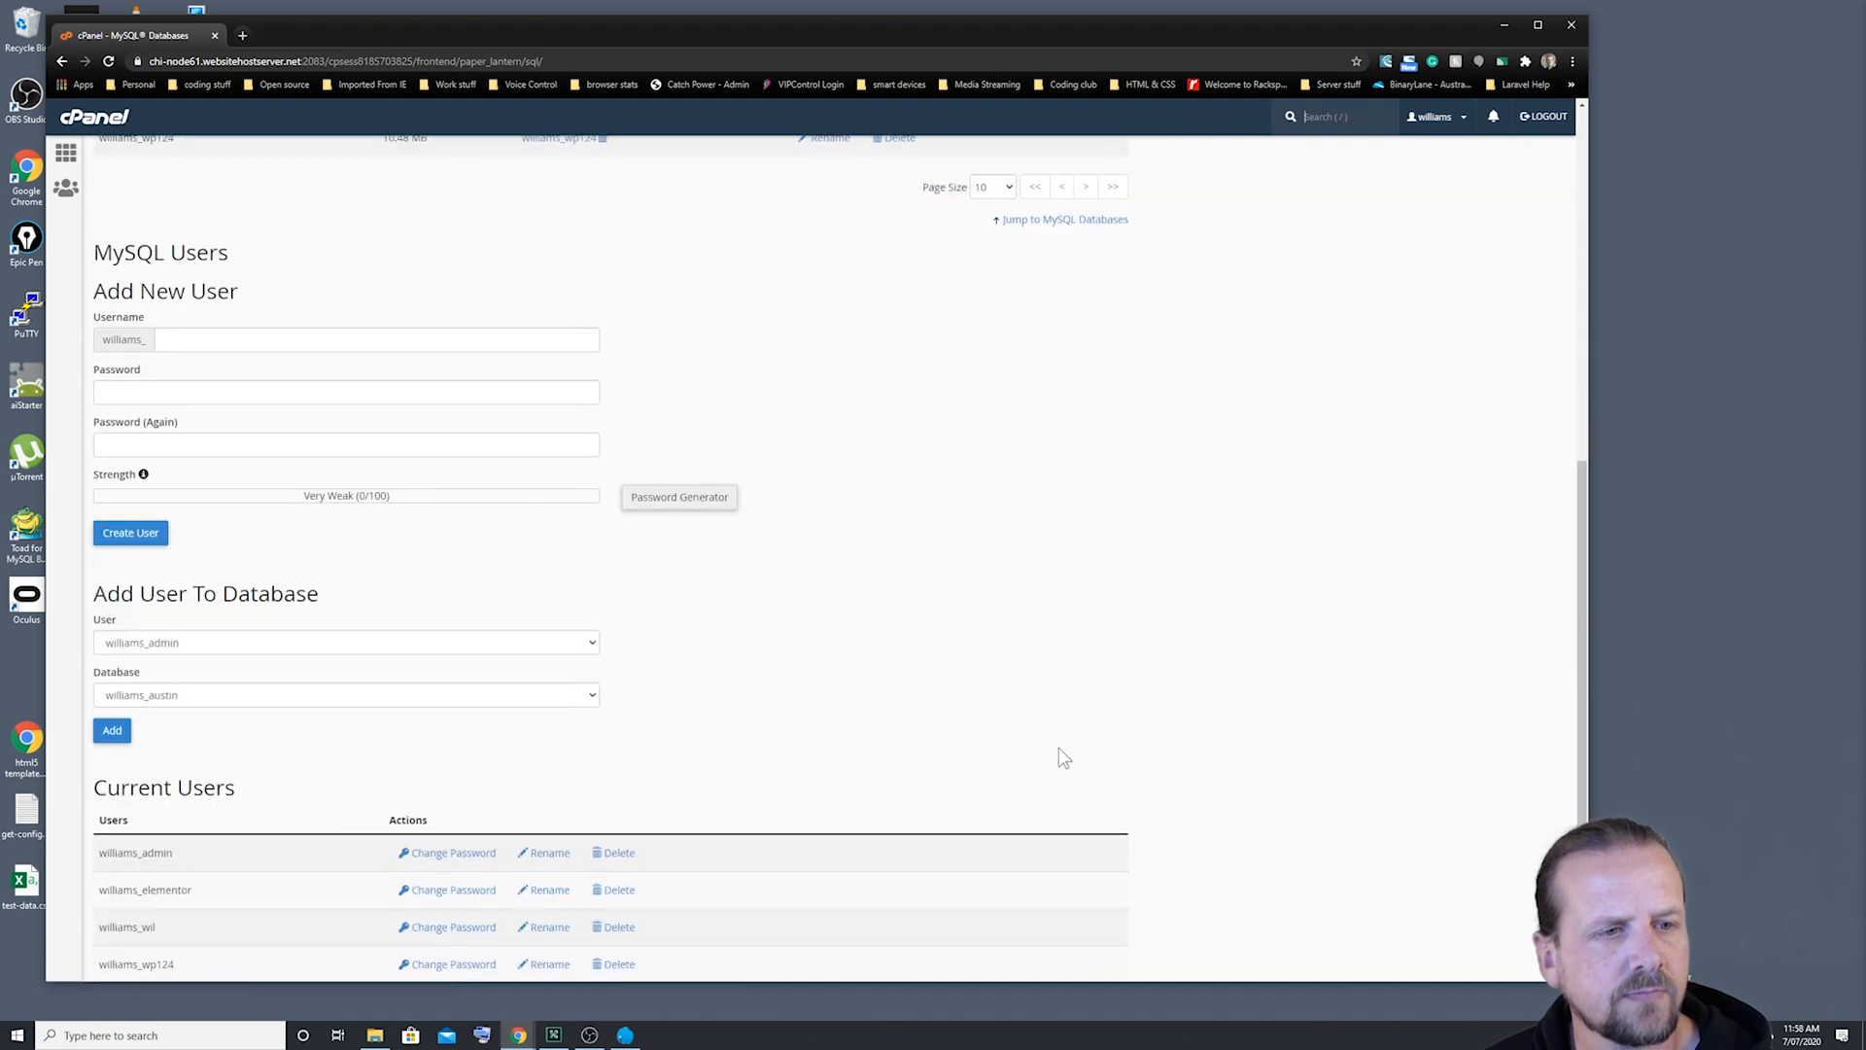
scroll(1063, 757, down, 1)
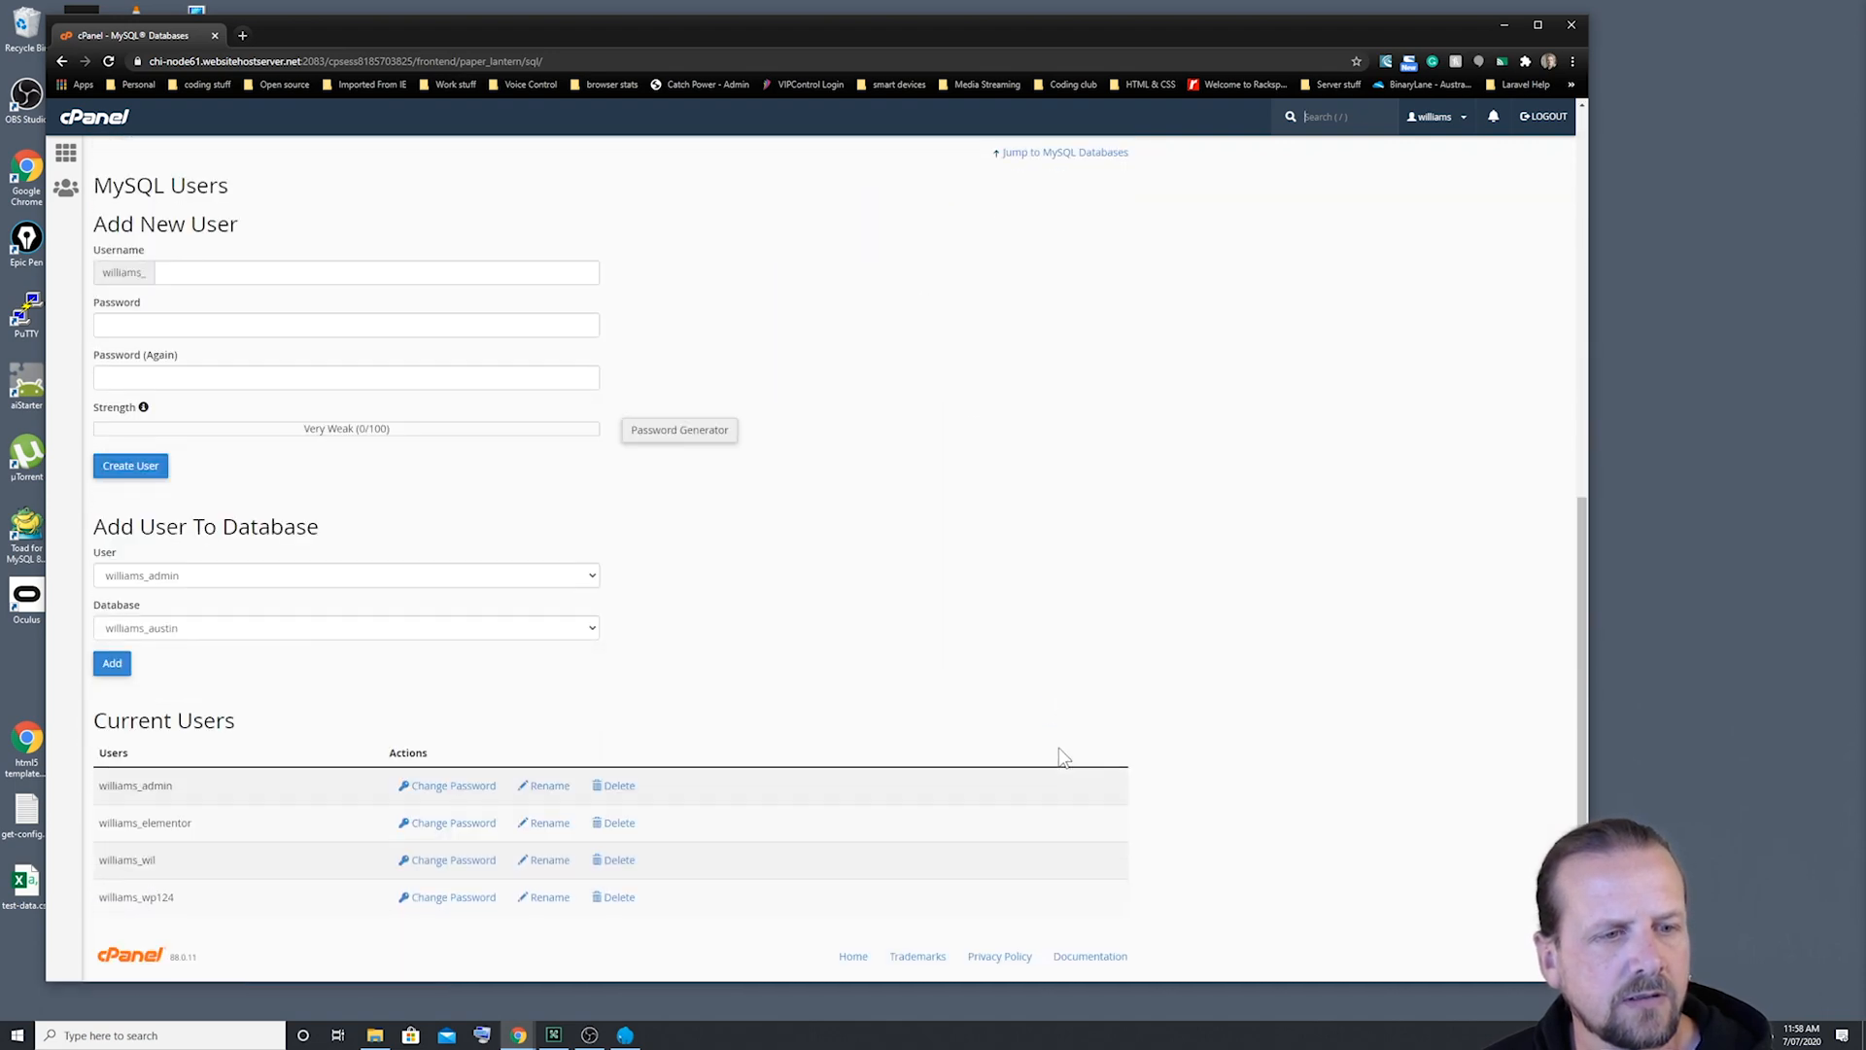
scroll(1001, 649, up, 7)
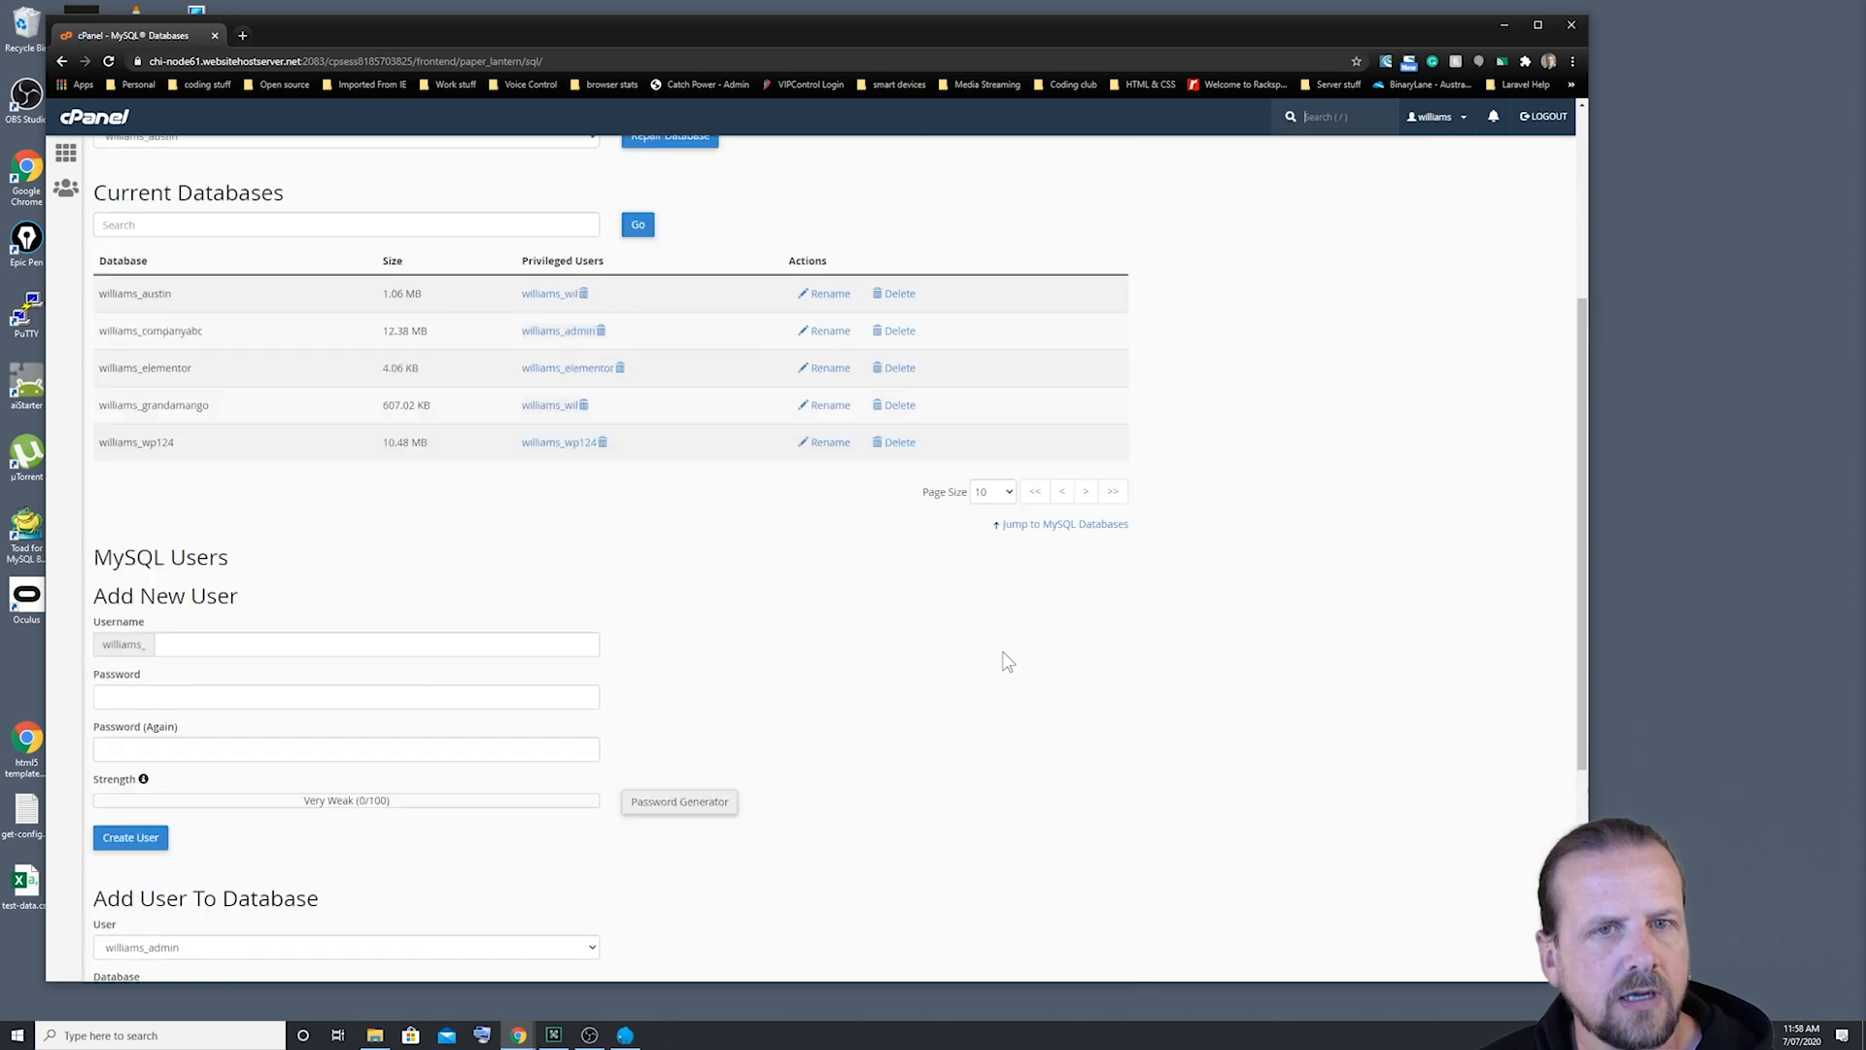
scroll(1004, 658, up, 1)
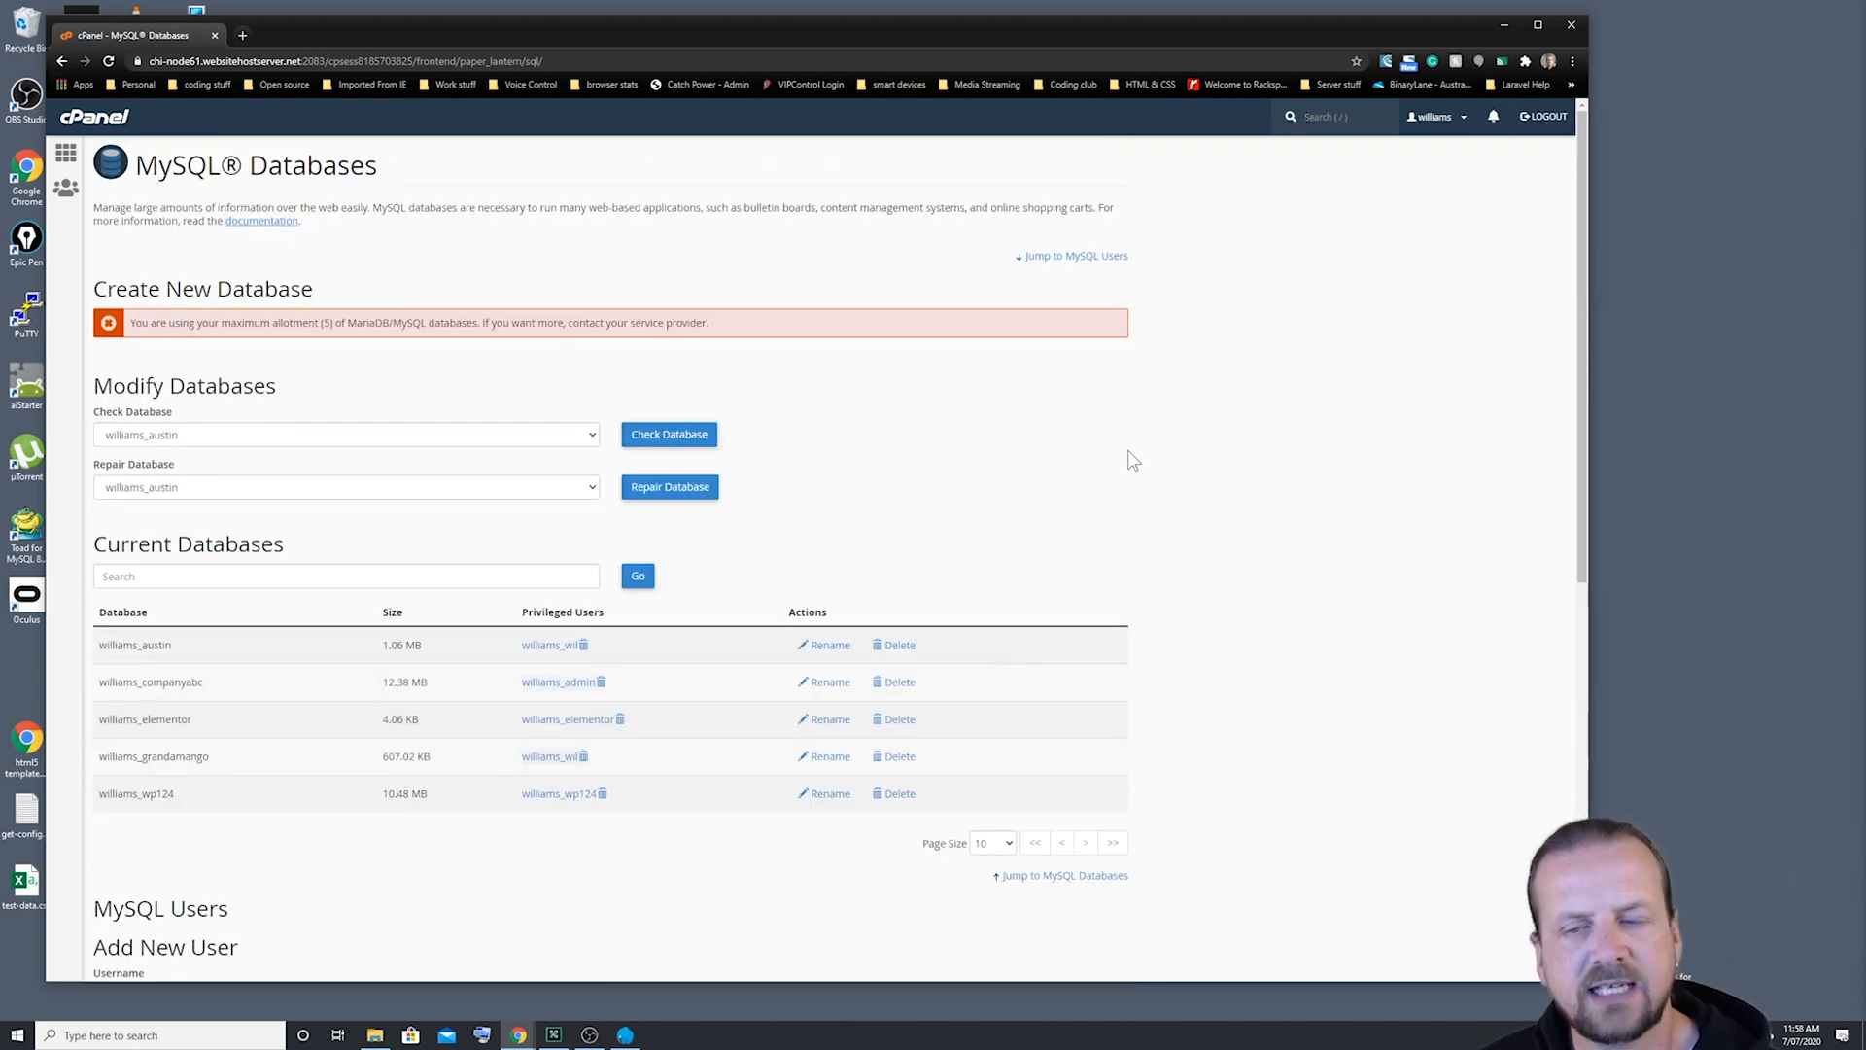